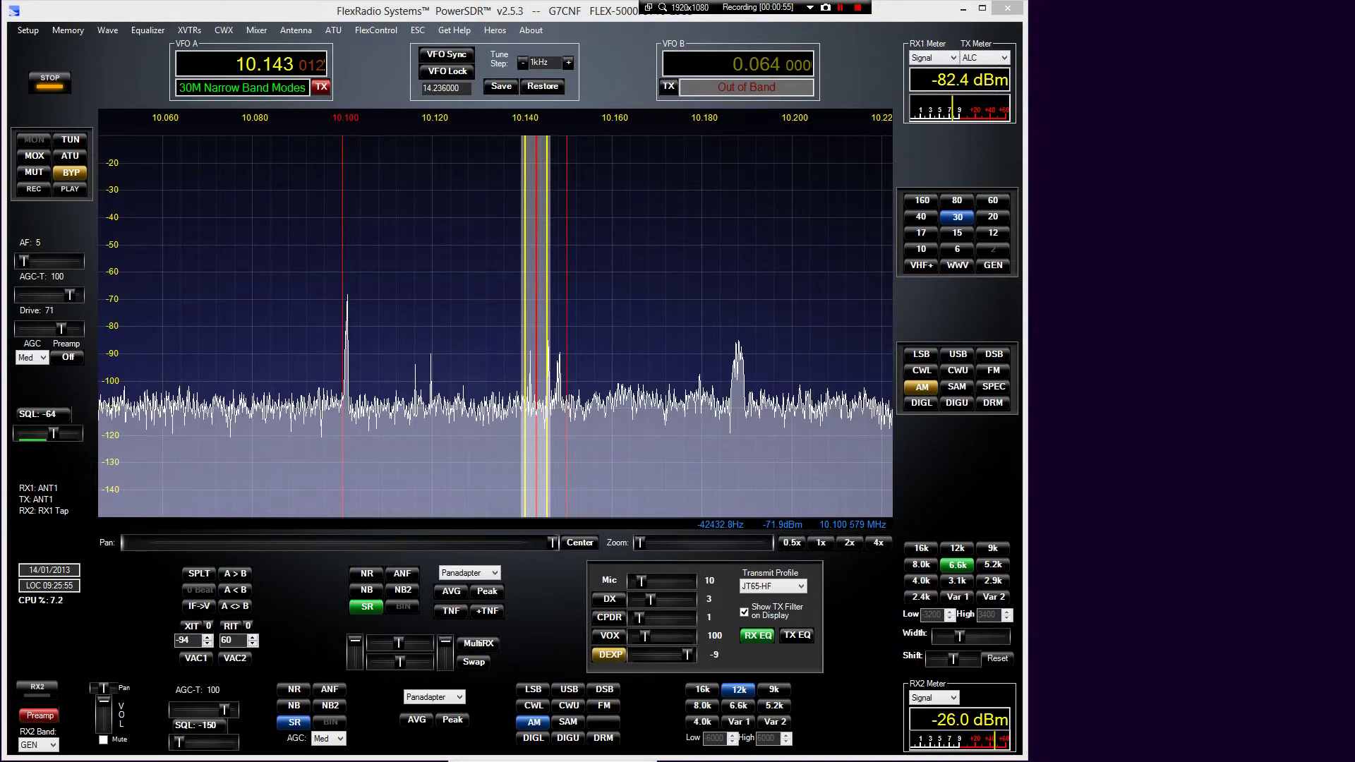
Open the Preselector control window and move it to the upper right of the screen.
left_click(496, 31)
left_click(512, 47)
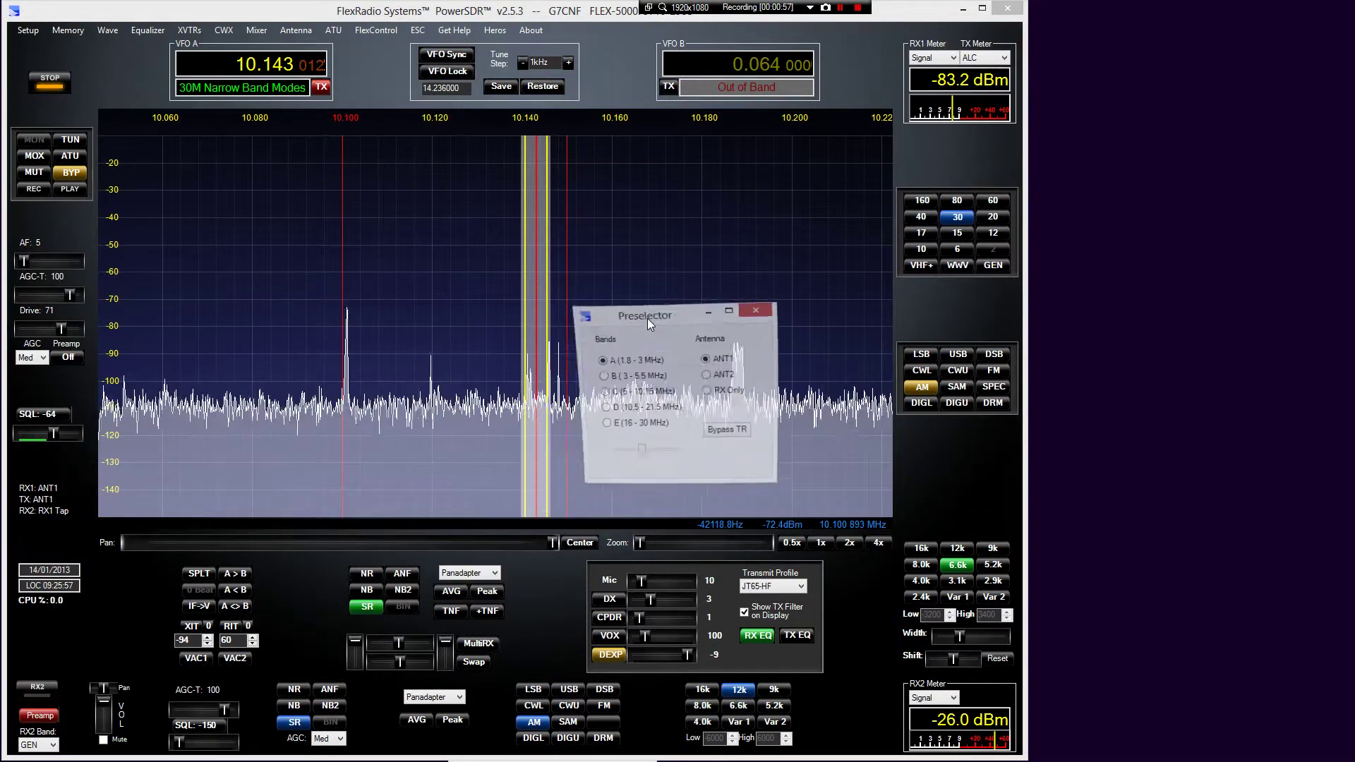
left_click_drag(646, 319, 1122, 46)
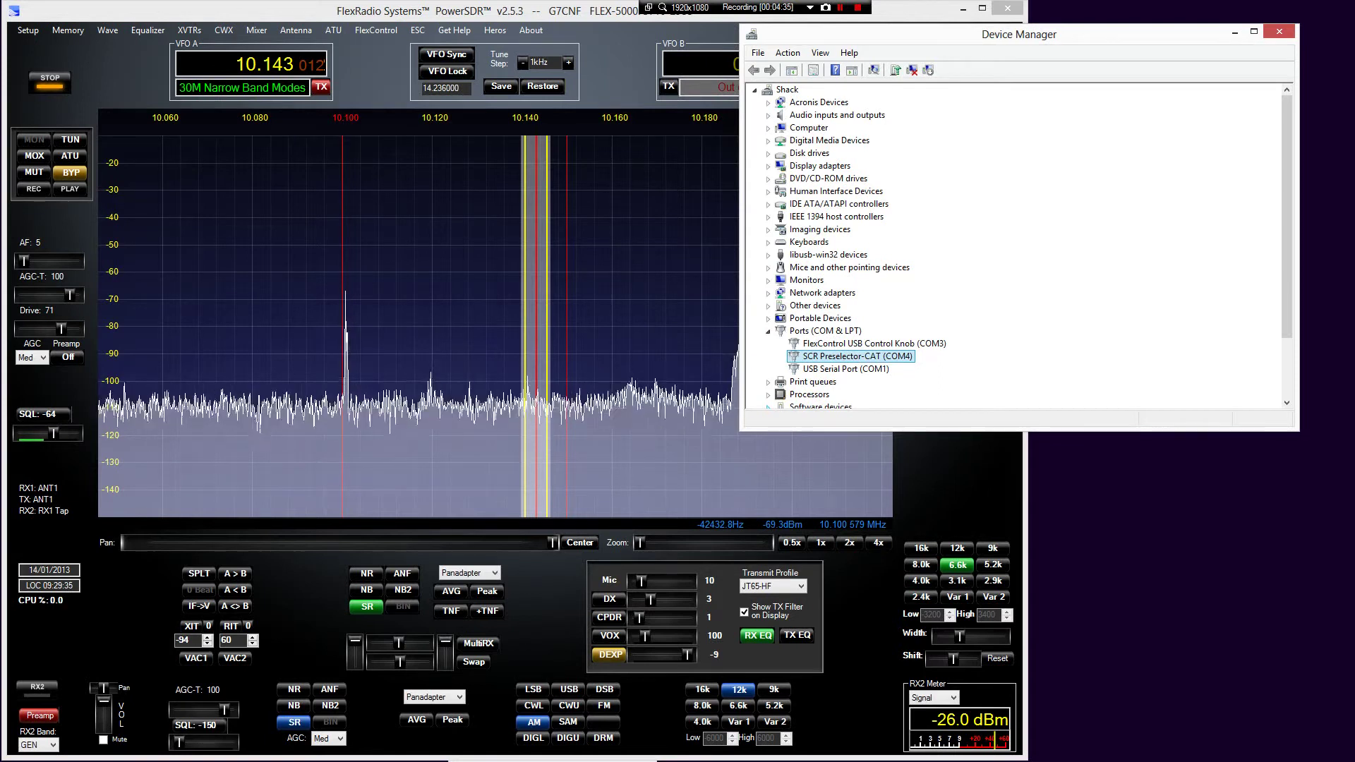
Move the Virtual Serial Ports Emulator right to check its COM4 => COM9 splitter, then bring Device Manager forward.
left_click(348, 297)
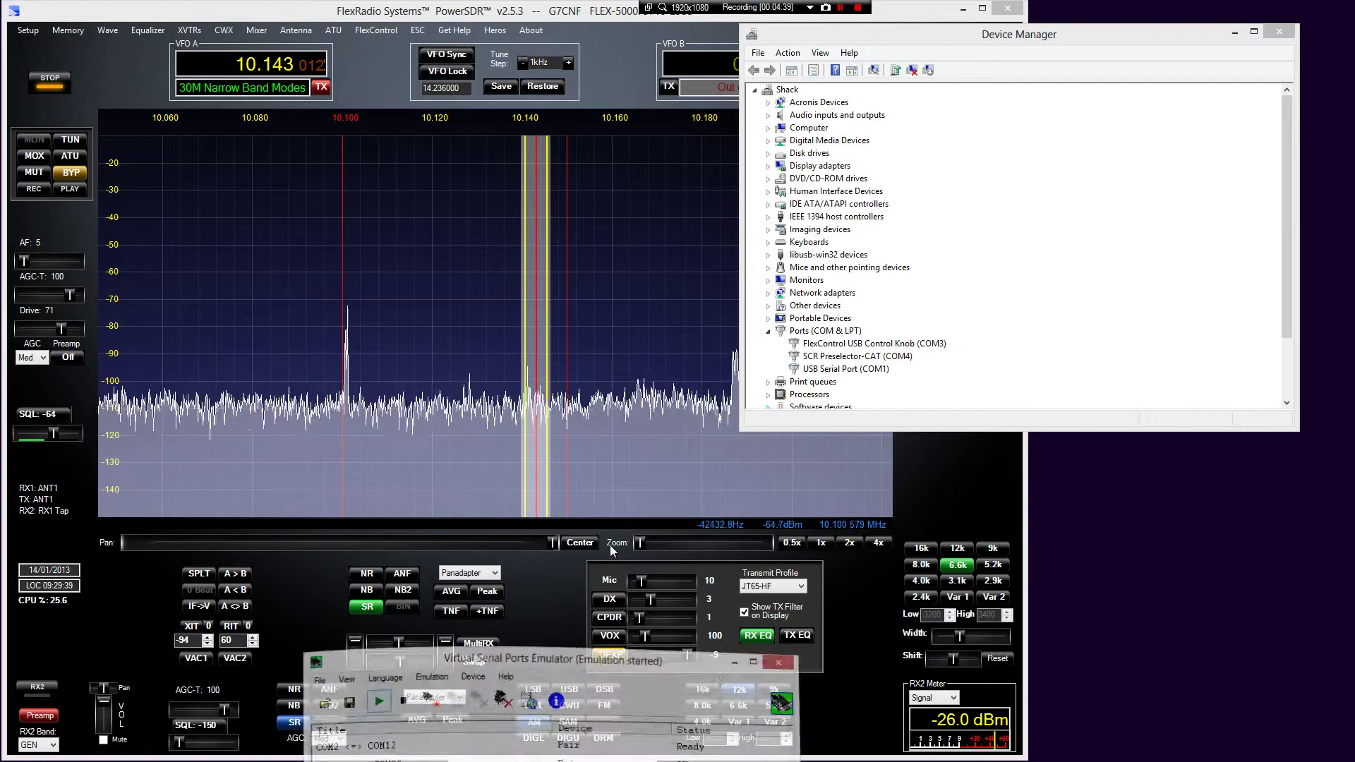
left_click_drag(500, 661, 1041, 381)
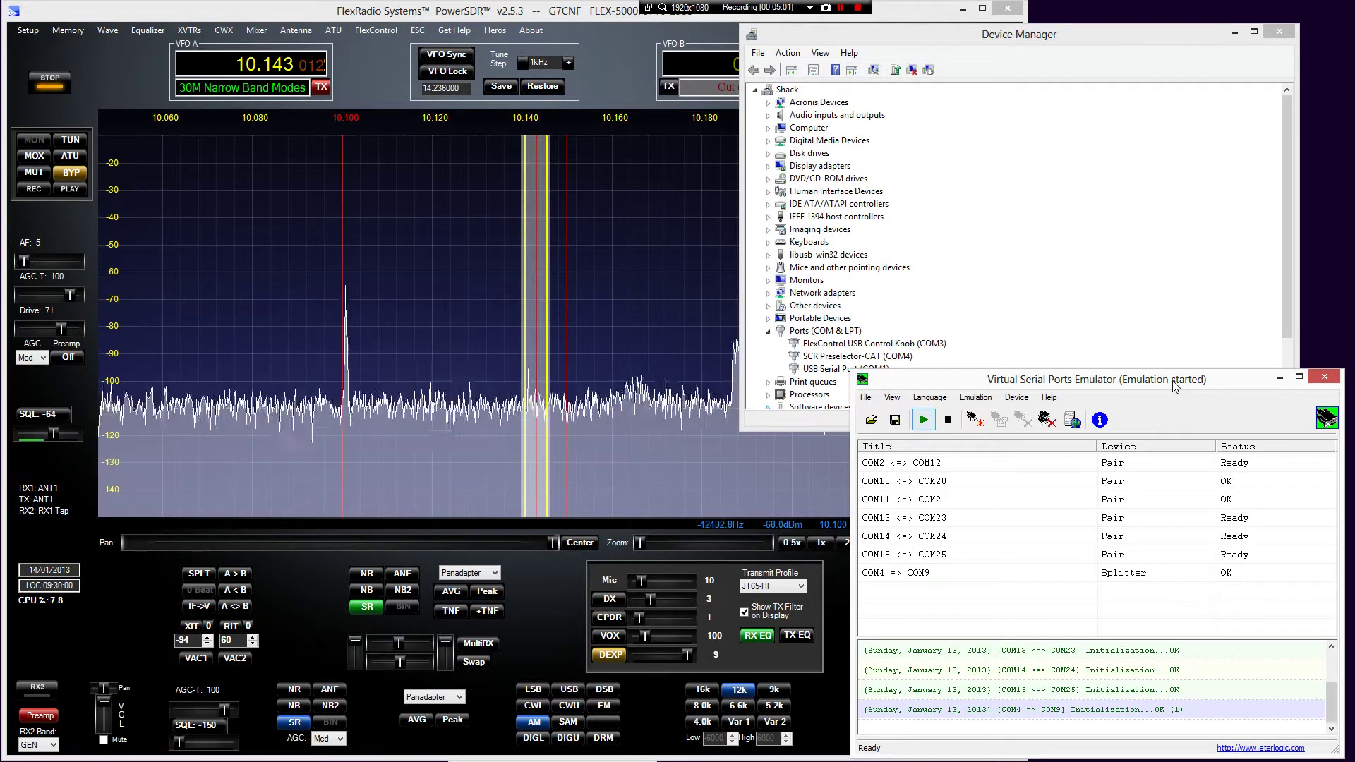
left_click_drag(1134, 32, 1146, 12)
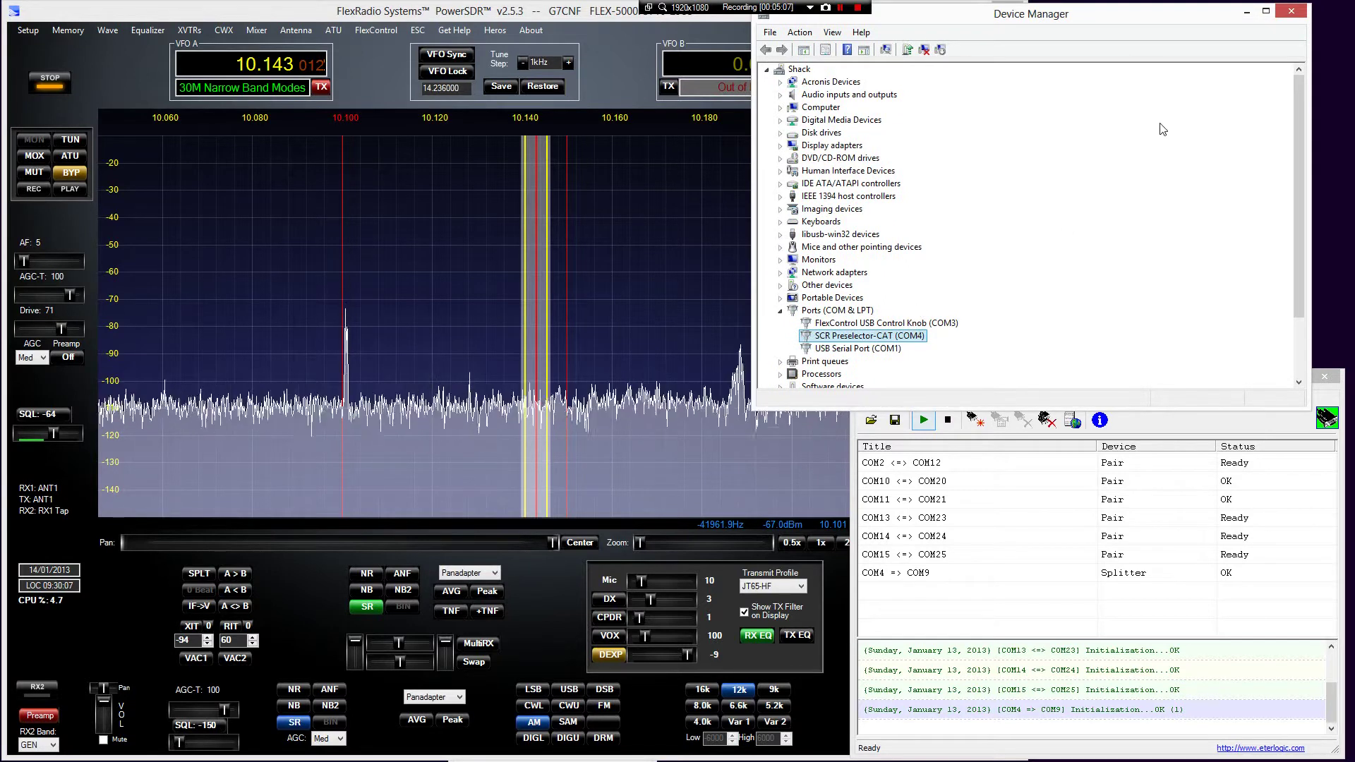
Close Device Manager and review DDUtil's RCP and serial port settings (COM20, COM9, COM21).
left_click(1291, 12)
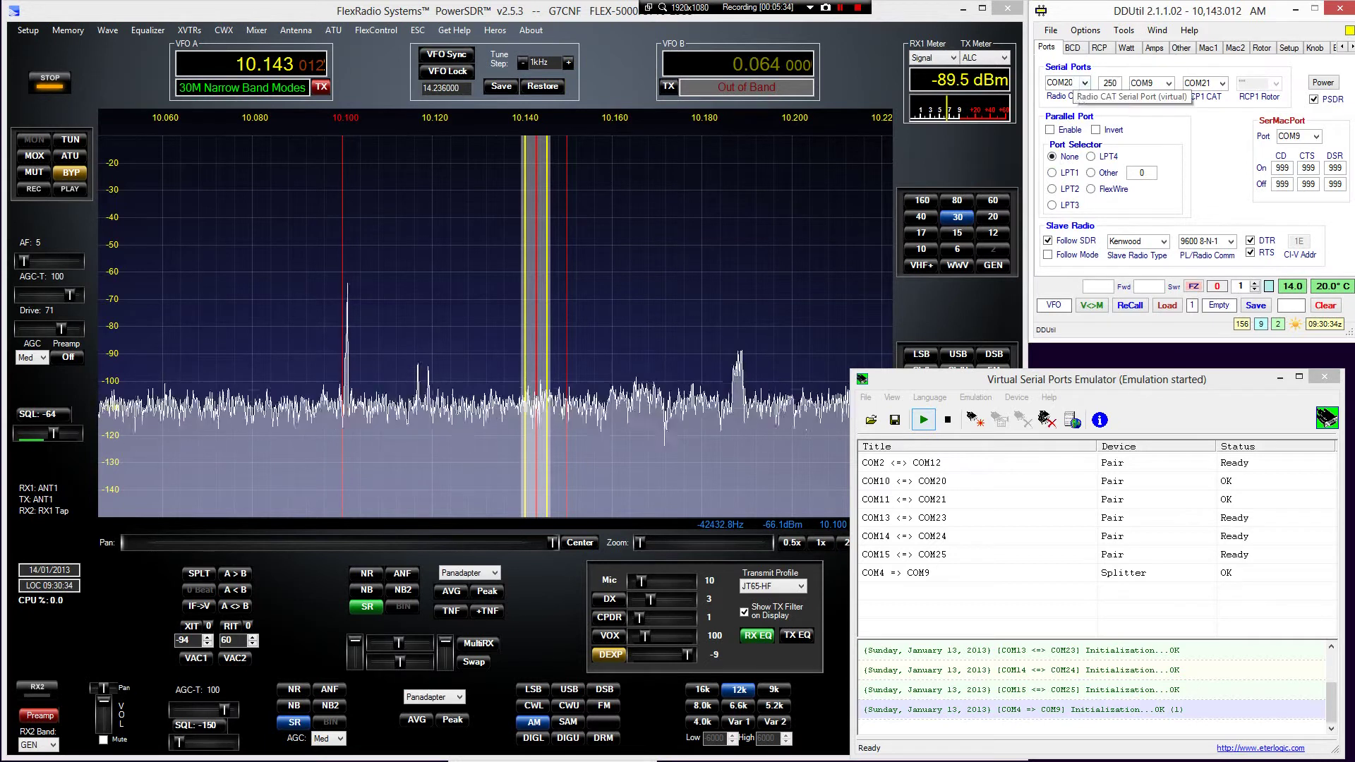
left_click(1098, 46)
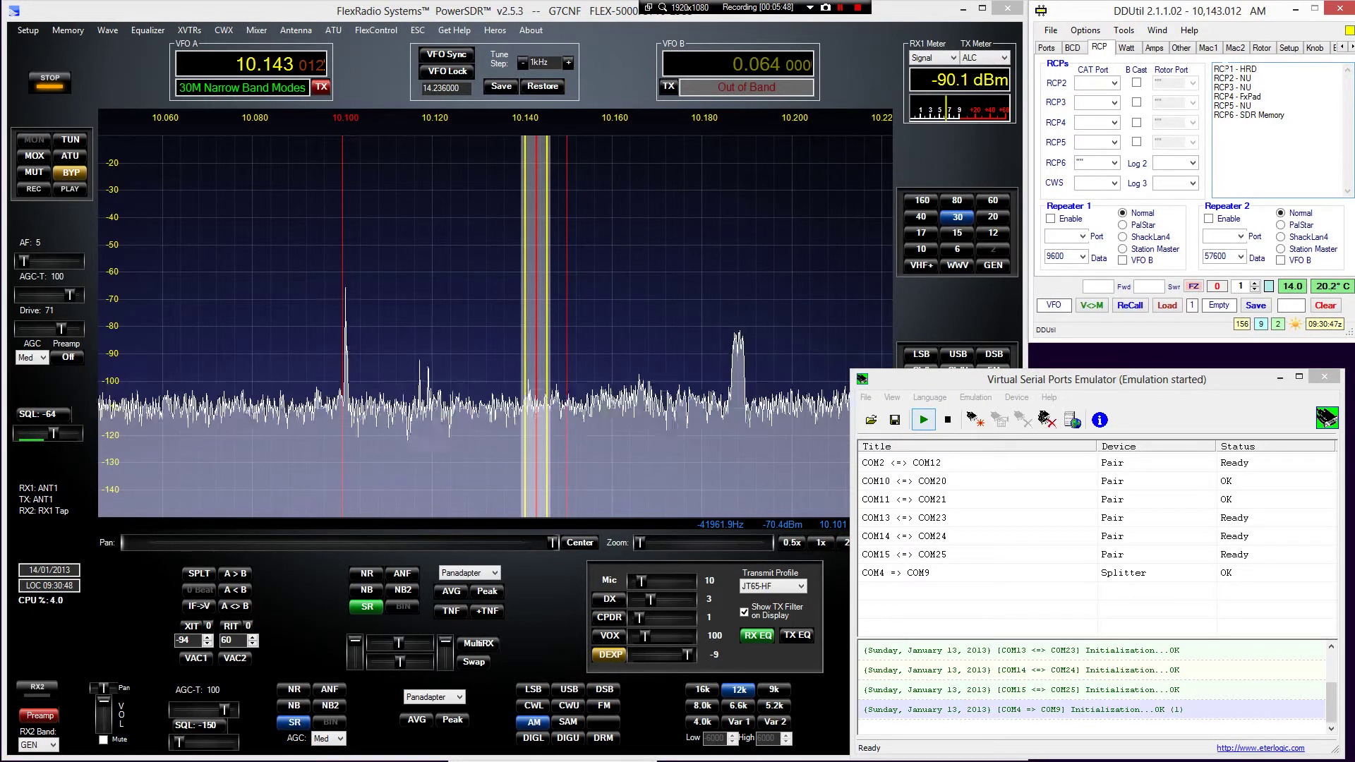
left_click(1046, 49)
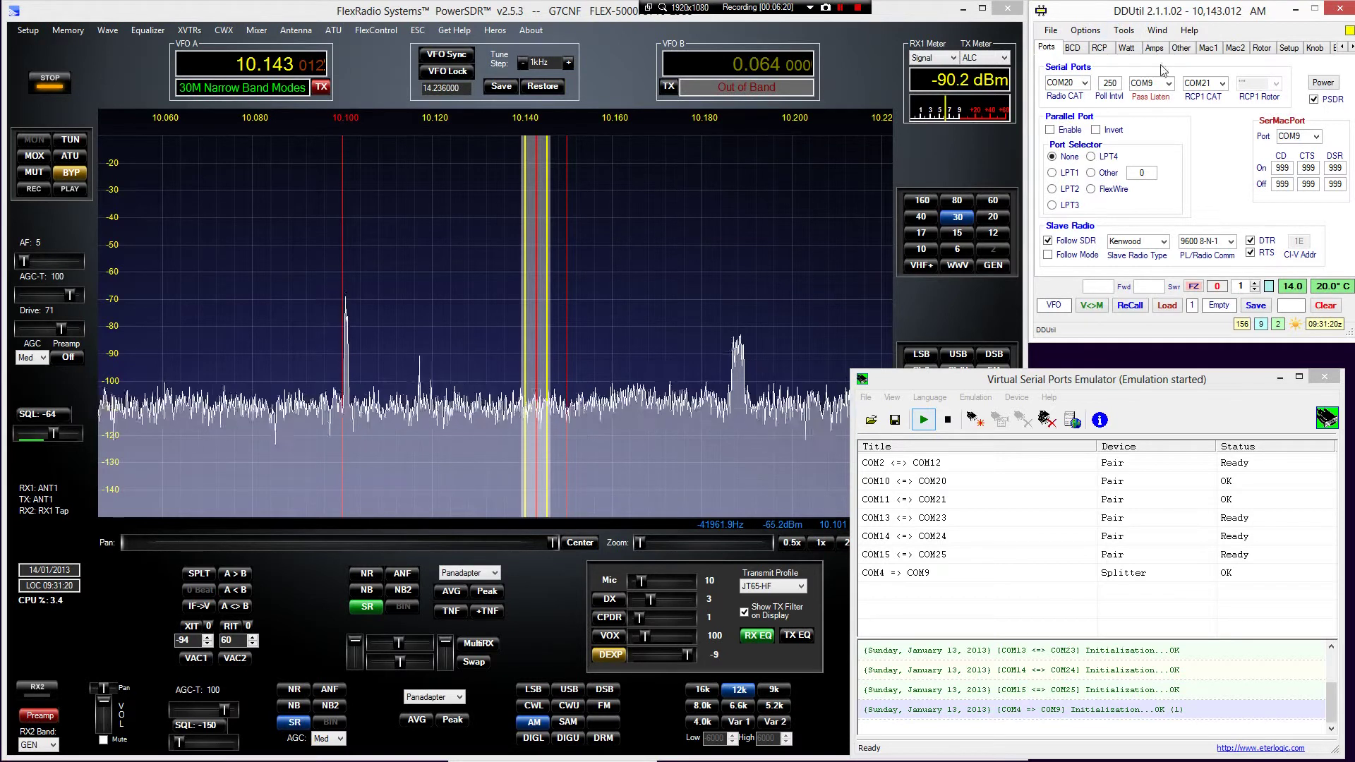
Recheck DDUtil's RCP ports, then set the Pass Listen port to COM9.
left_click(1100, 48)
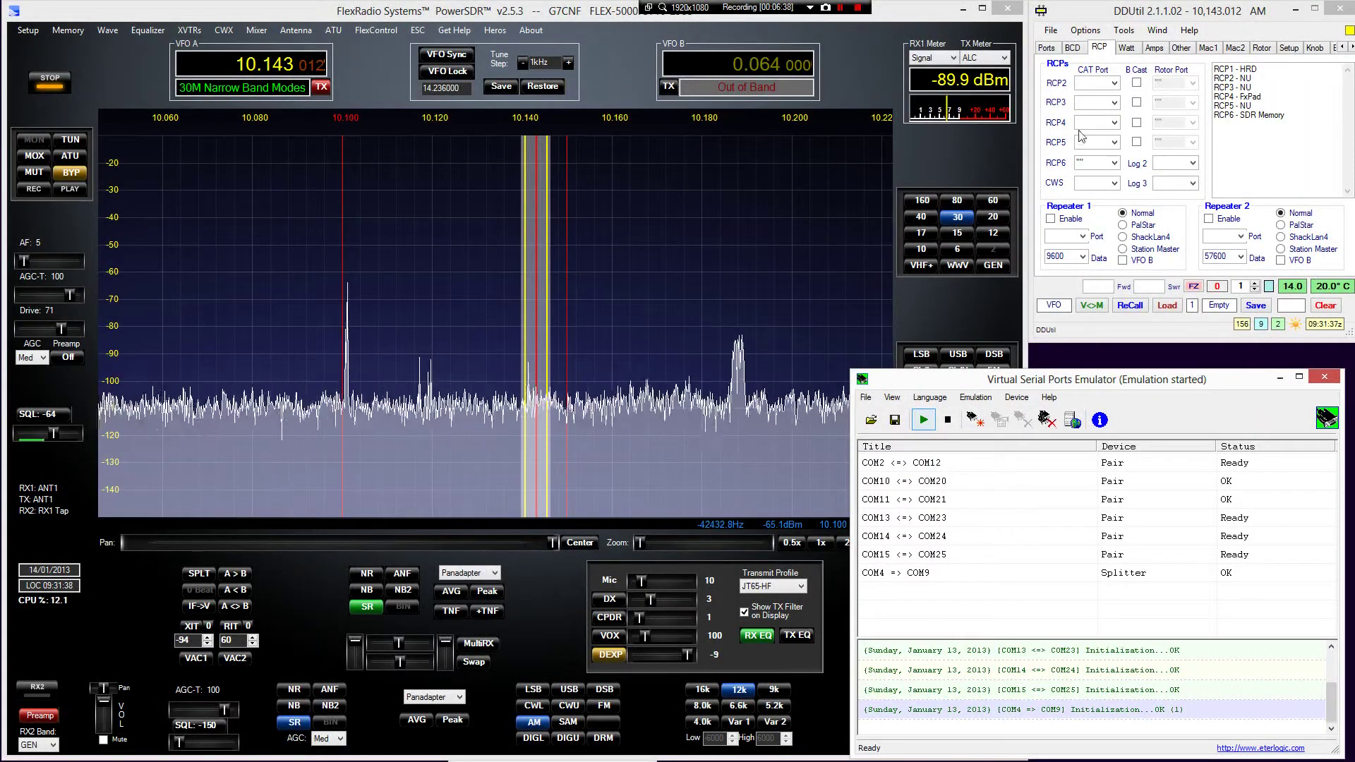
left_click(1046, 49)
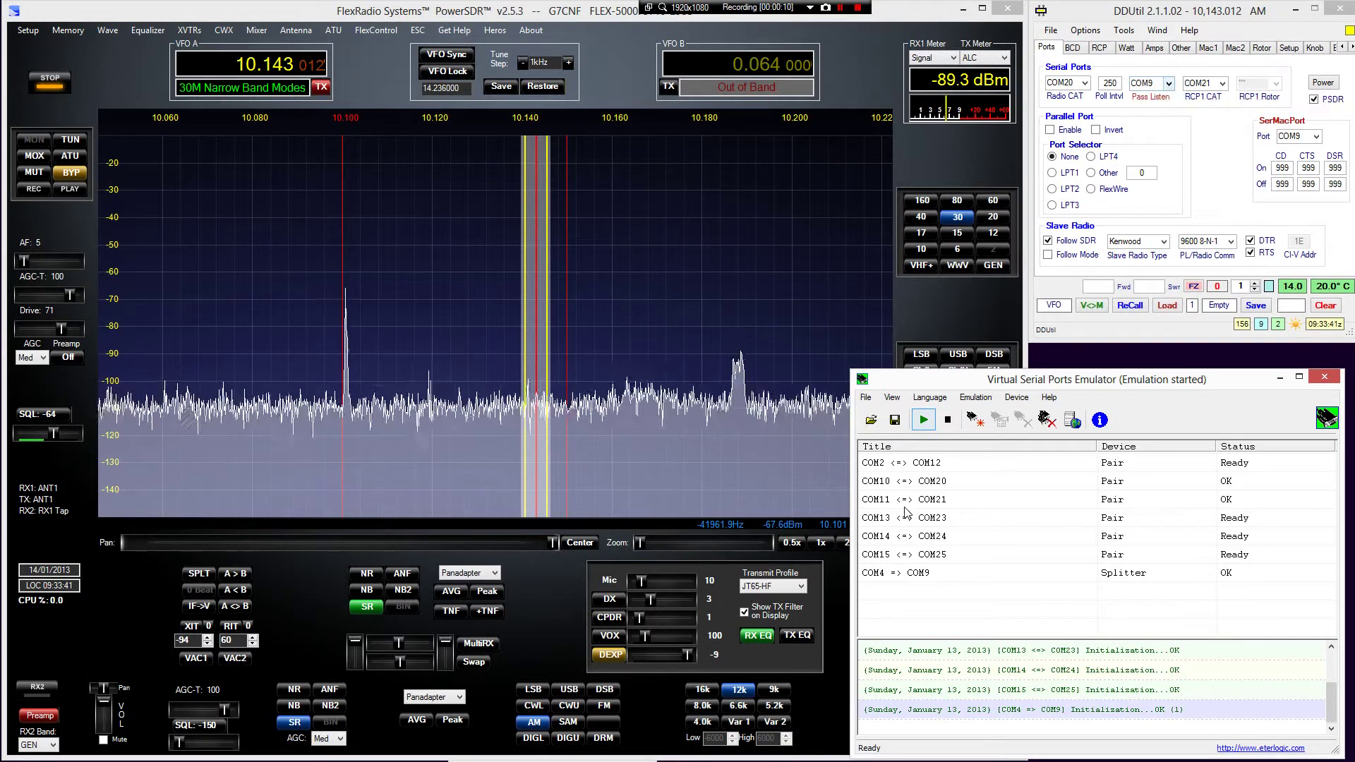
left_click(1168, 83)
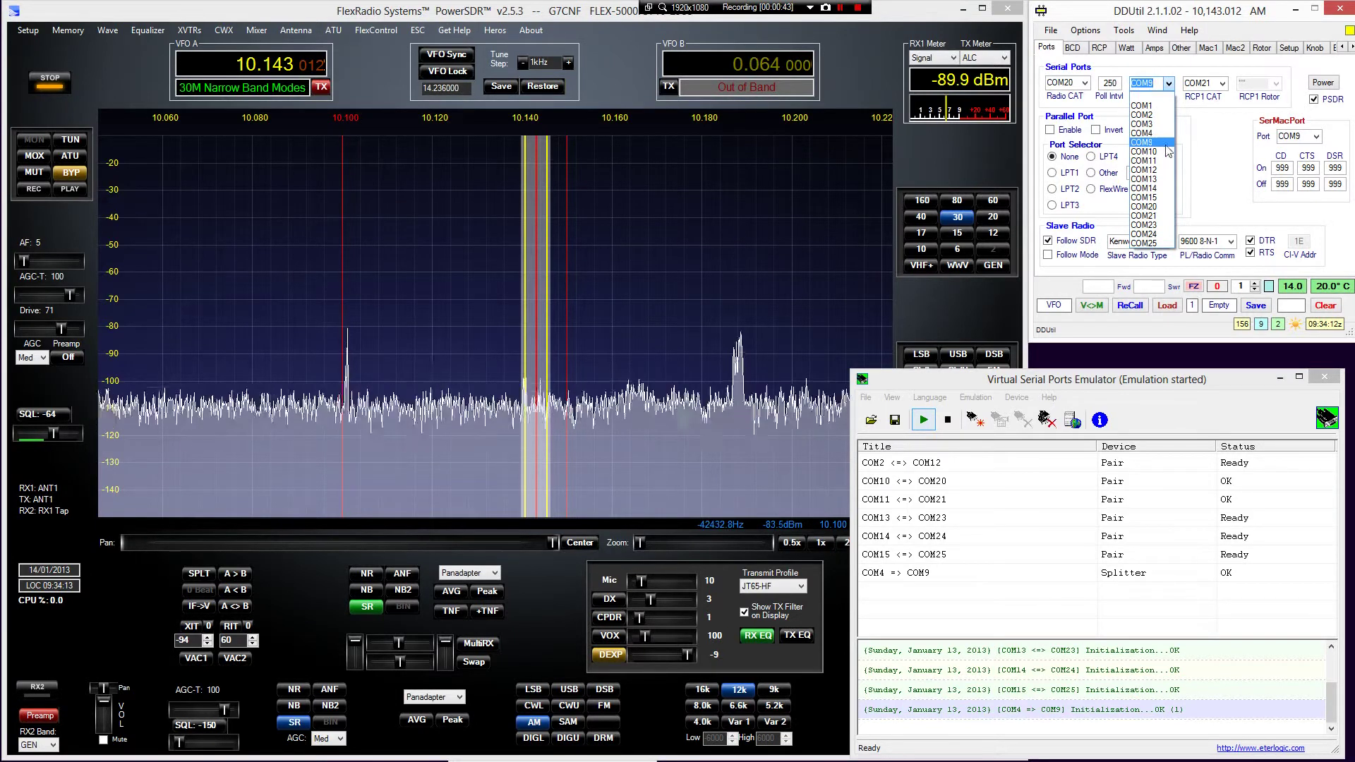
left_click(1156, 142)
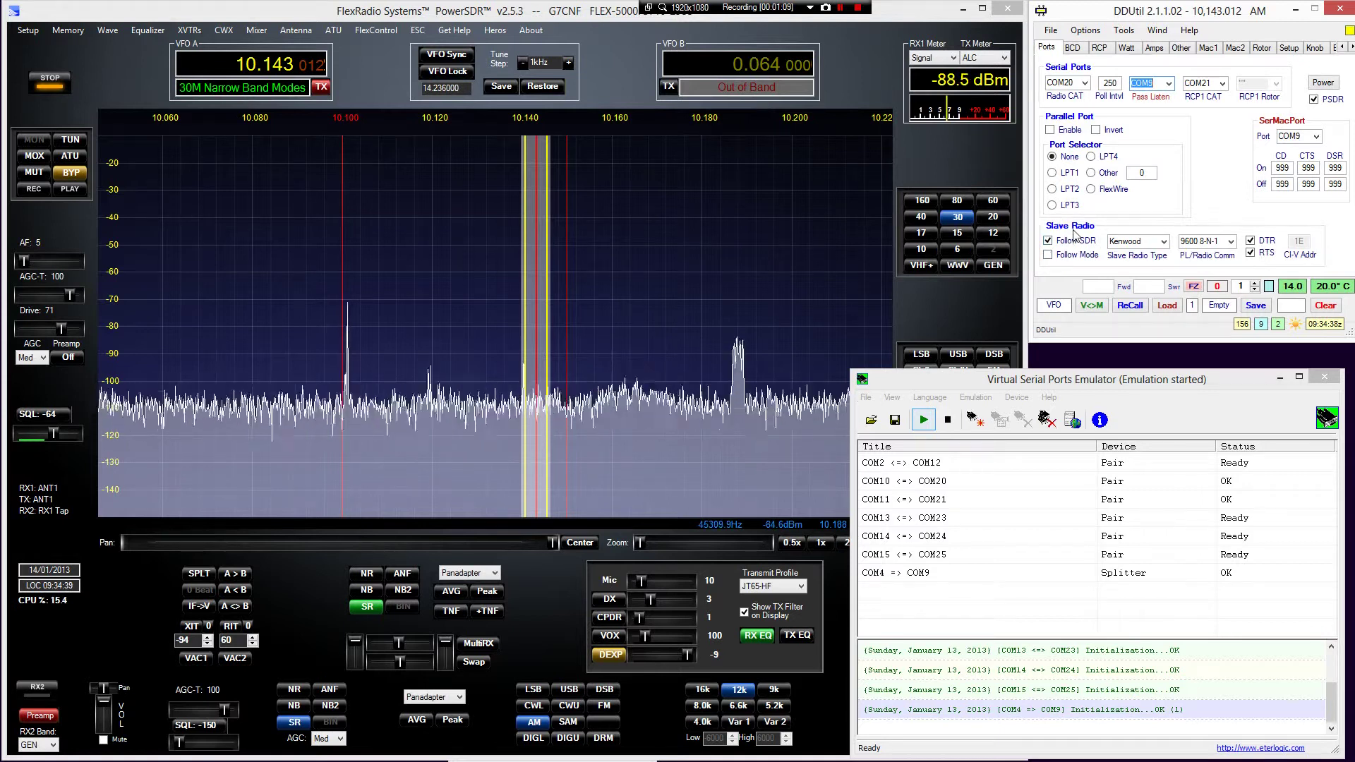
left_click(1163, 242)
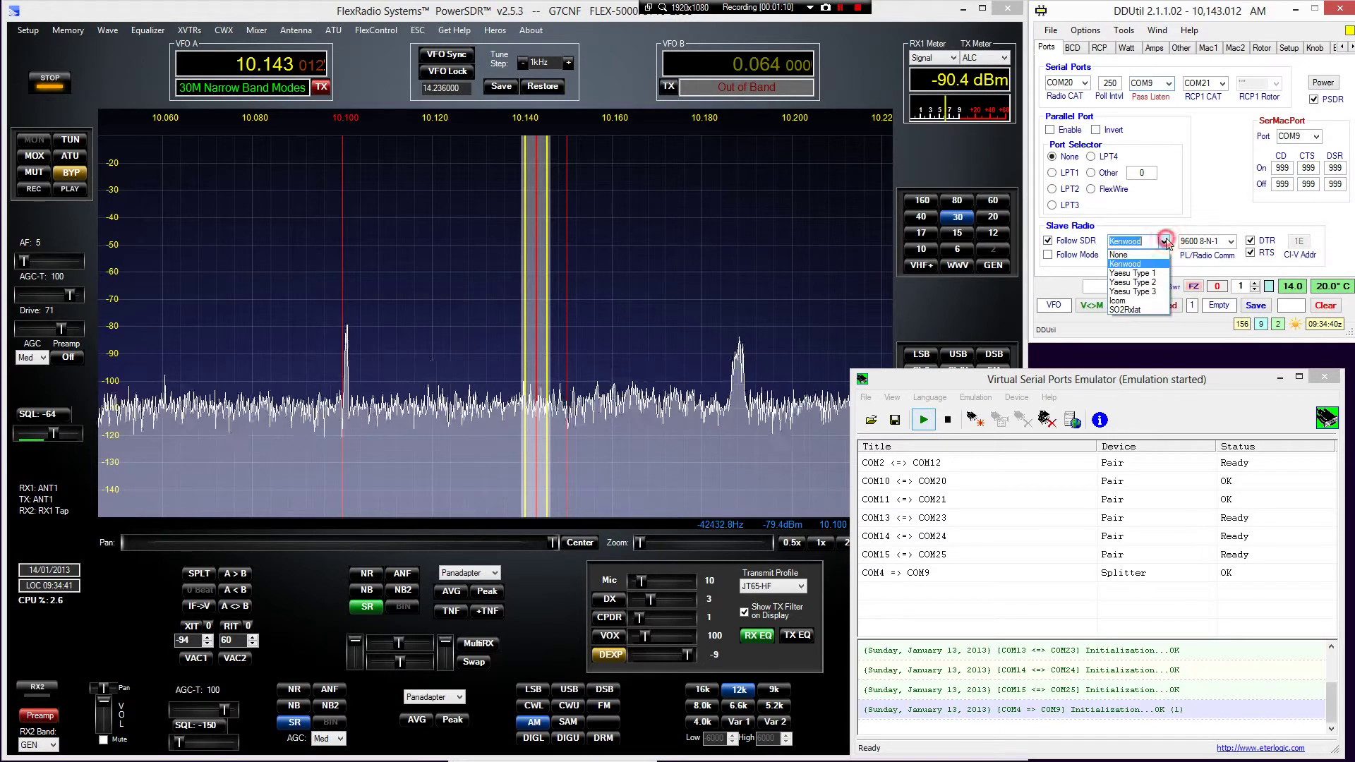
left_click(1136, 264)
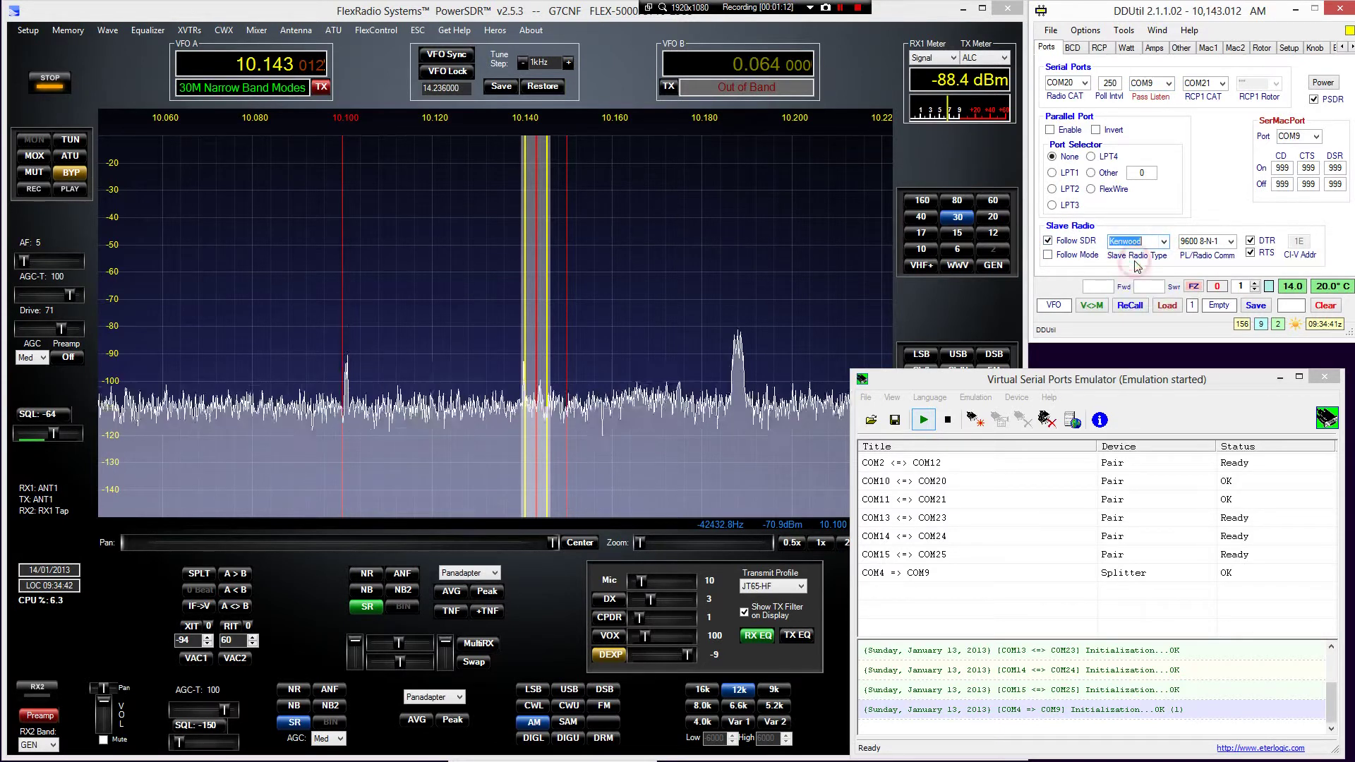
left_click(1230, 242)
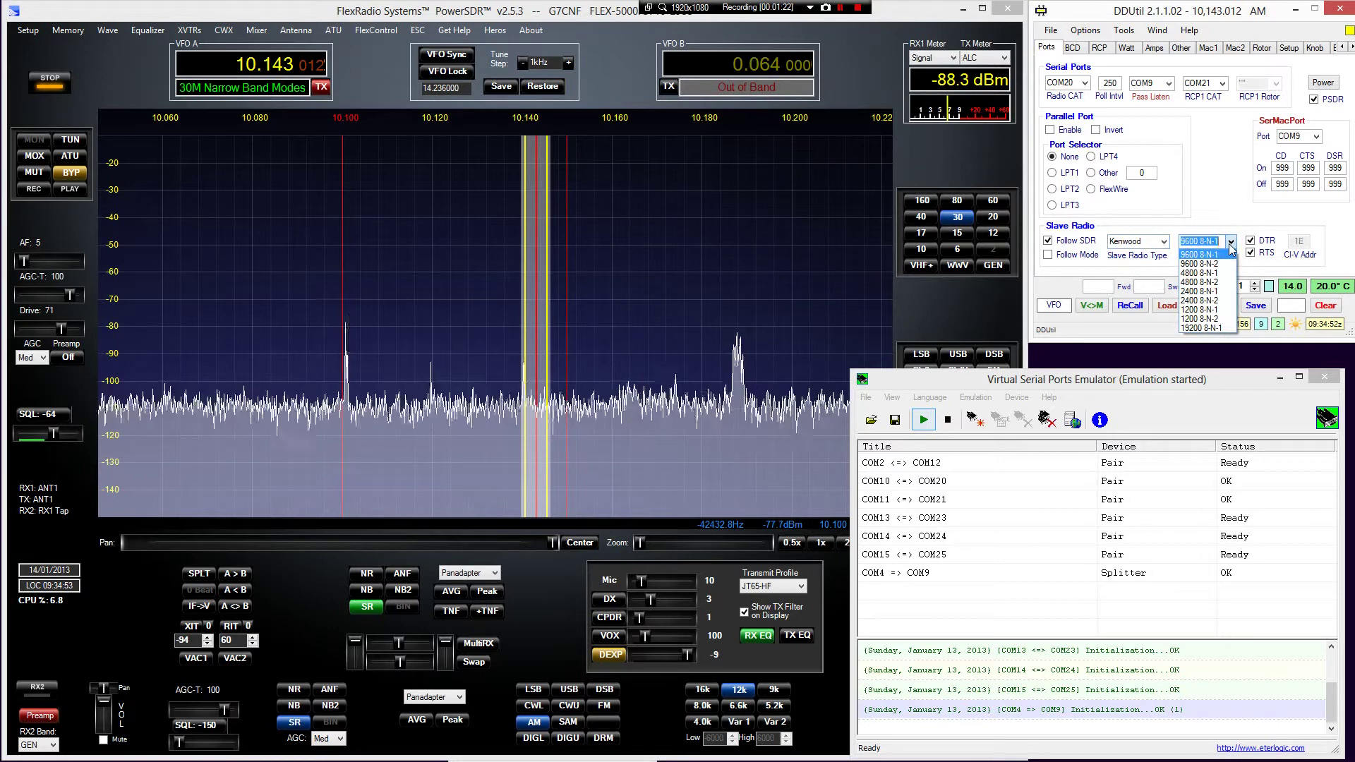
left_click(1231, 244)
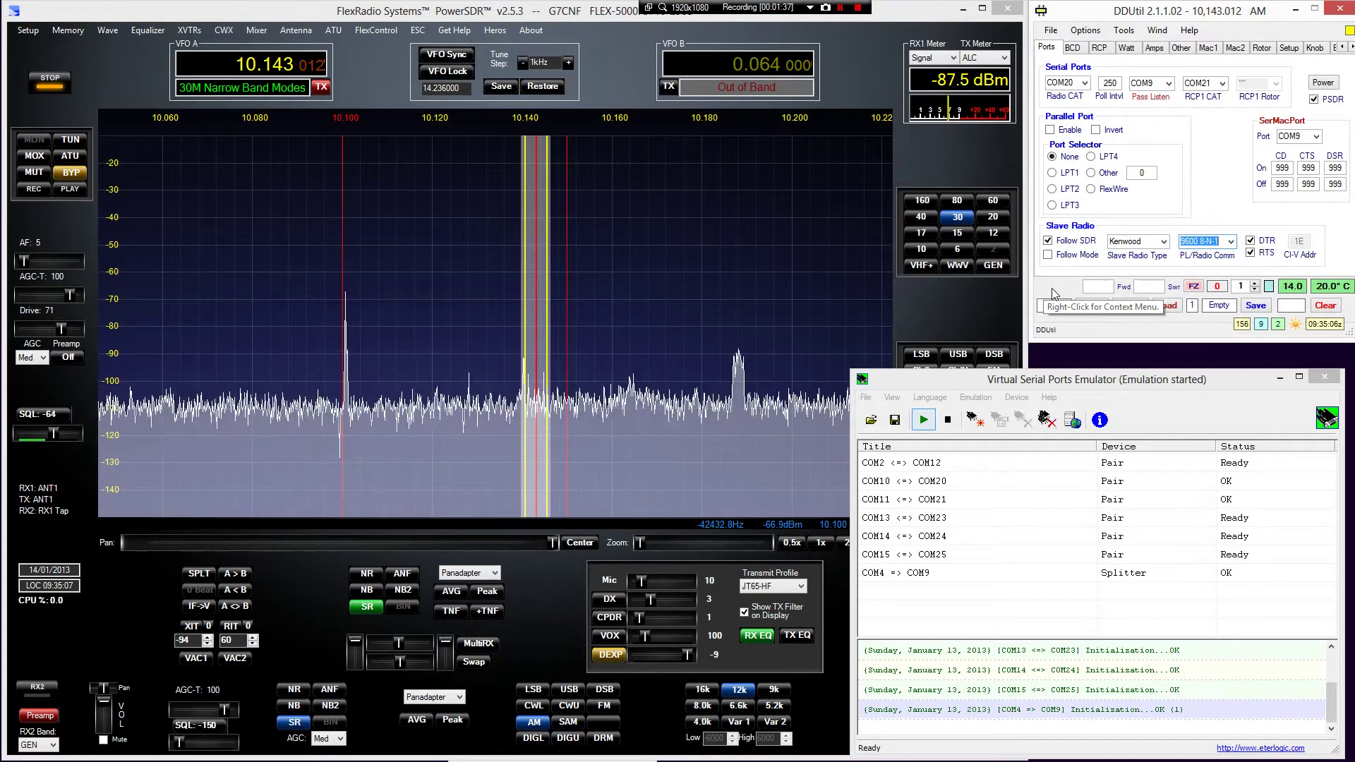
Step the radio through the 17, 15, 40, 80 and 160 m bands.
left_click(652, 312)
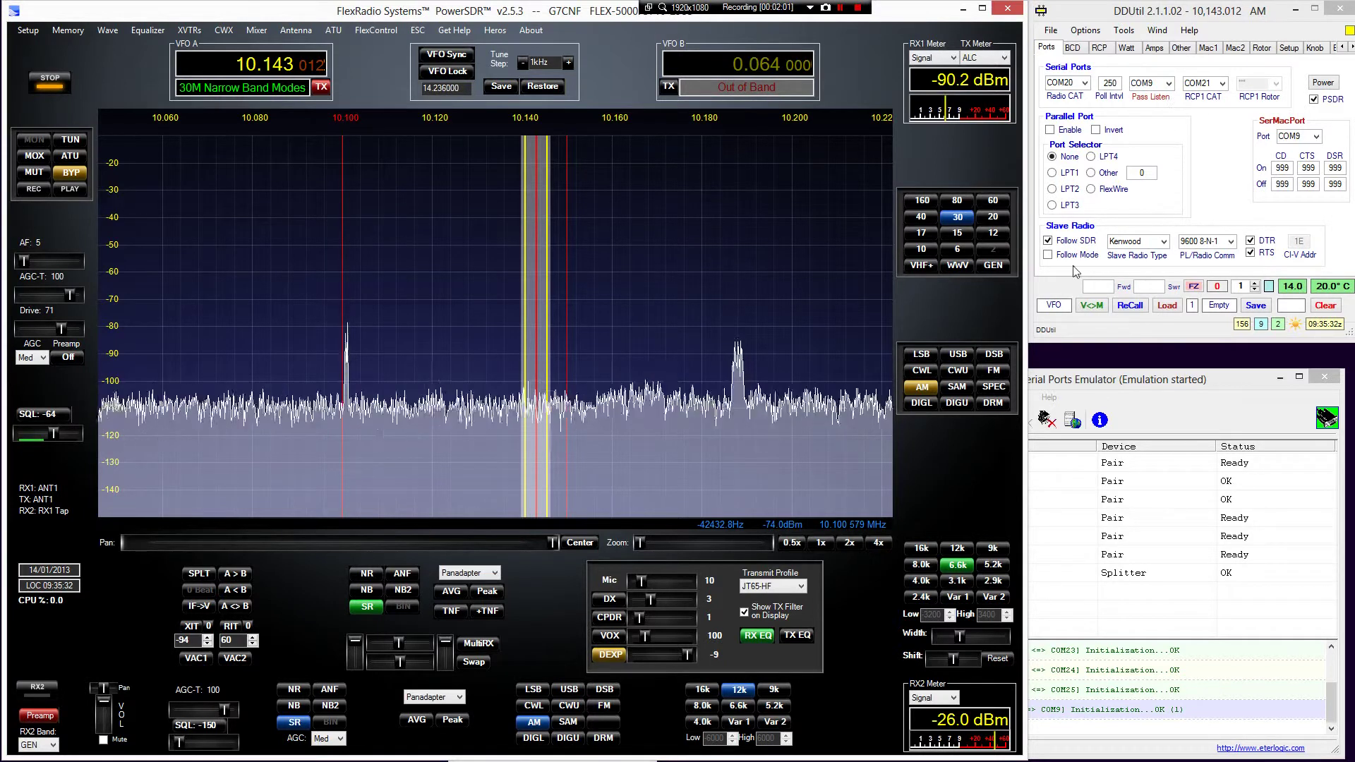
left_click(920, 234)
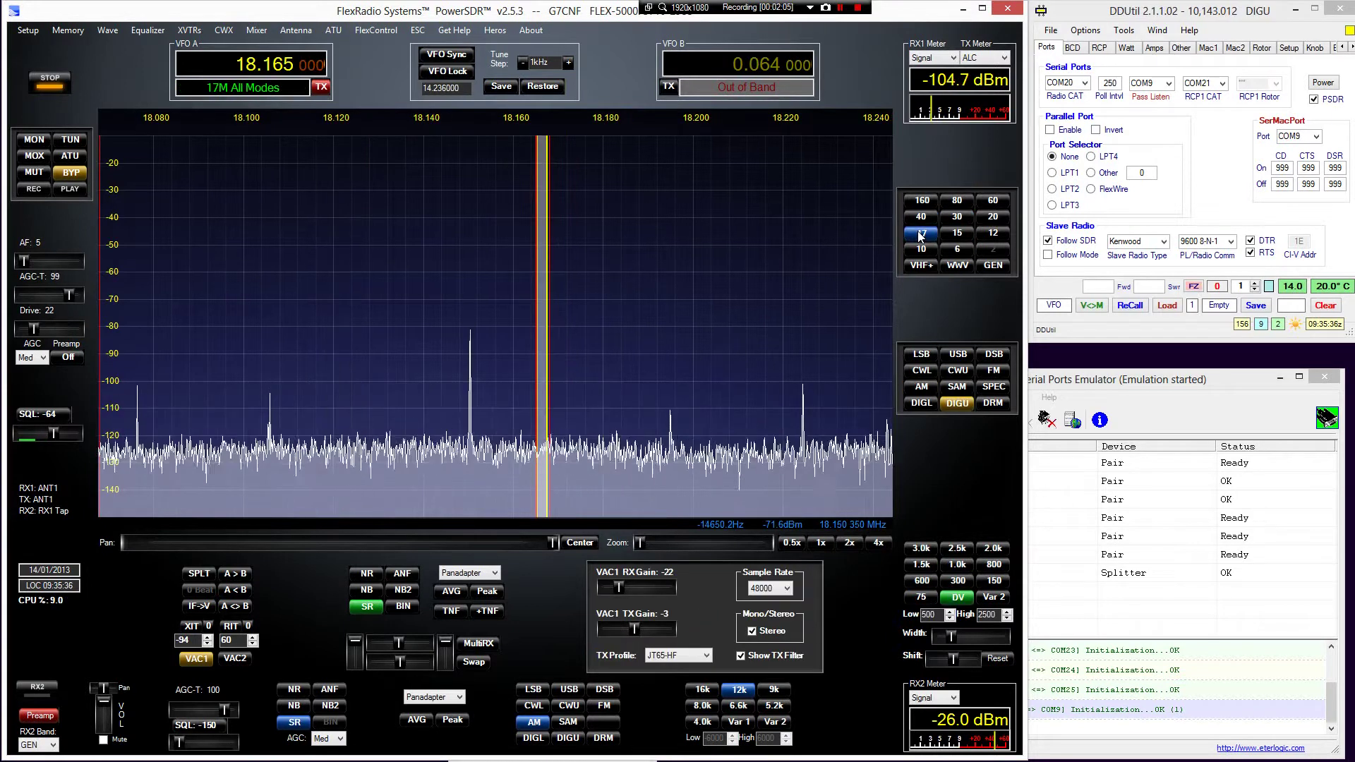
left_click(954, 236)
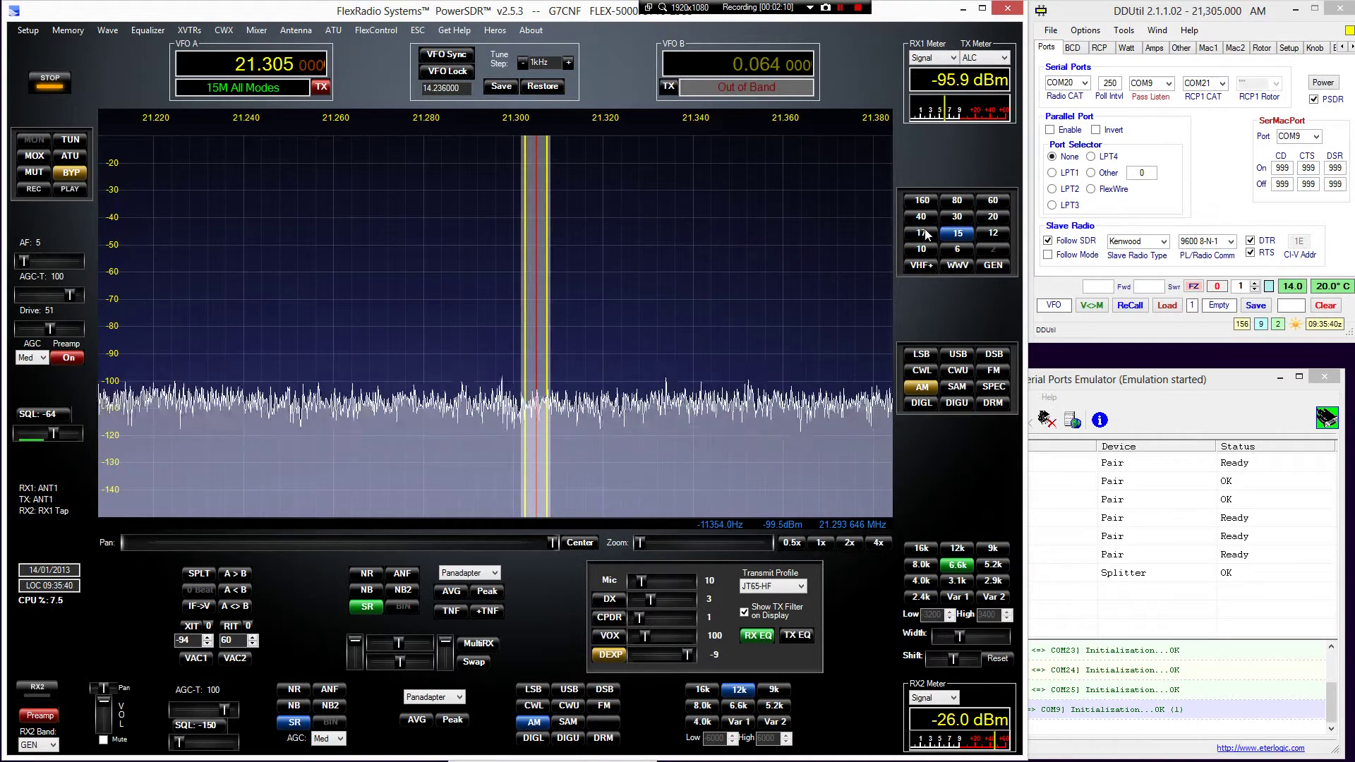
left_click(921, 217)
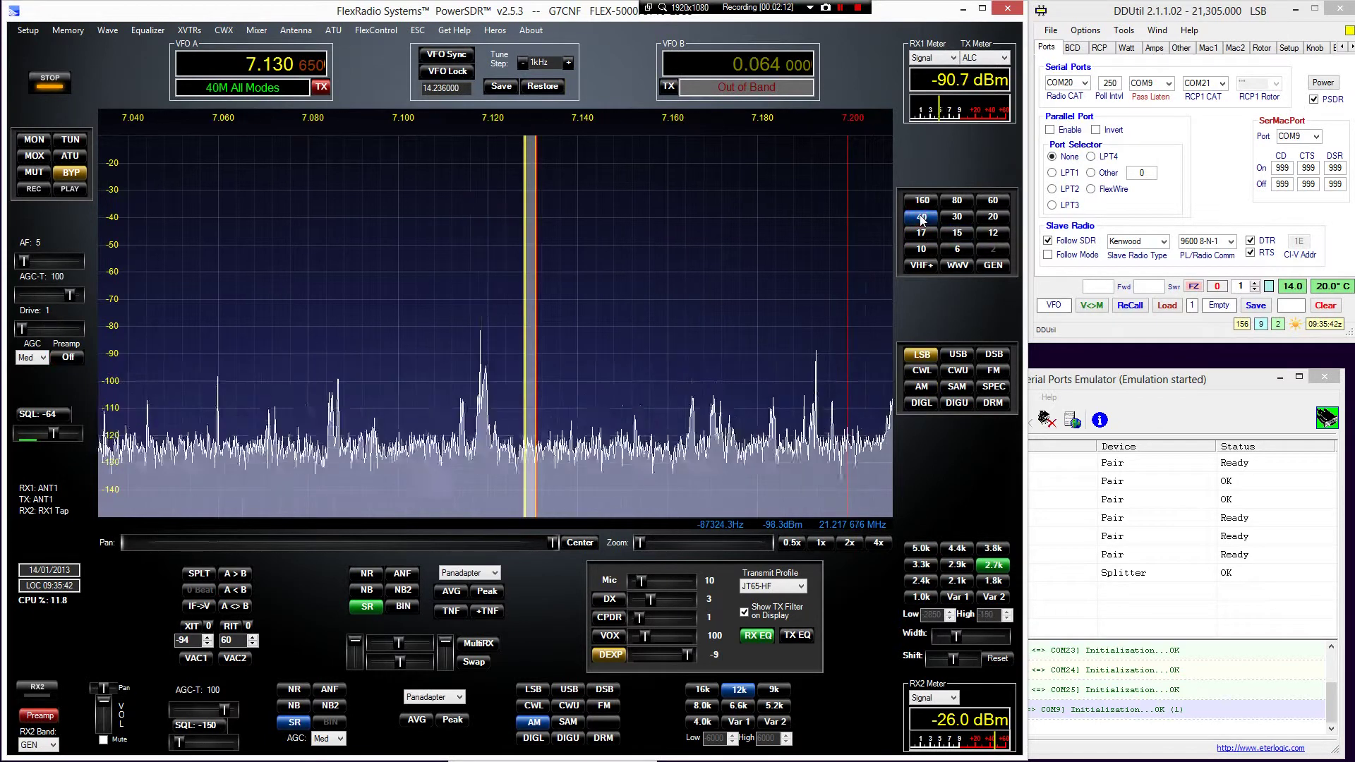
left_click(955, 201)
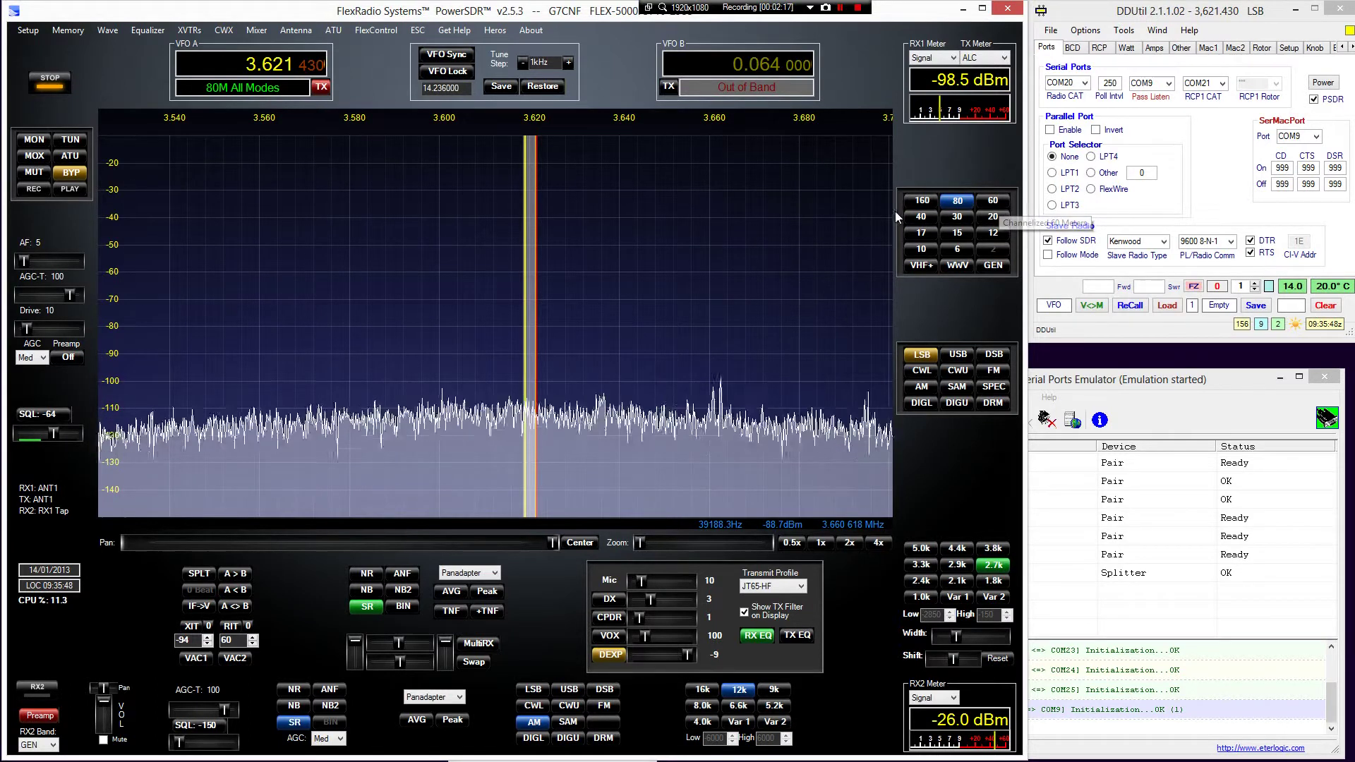
left_click(921, 201)
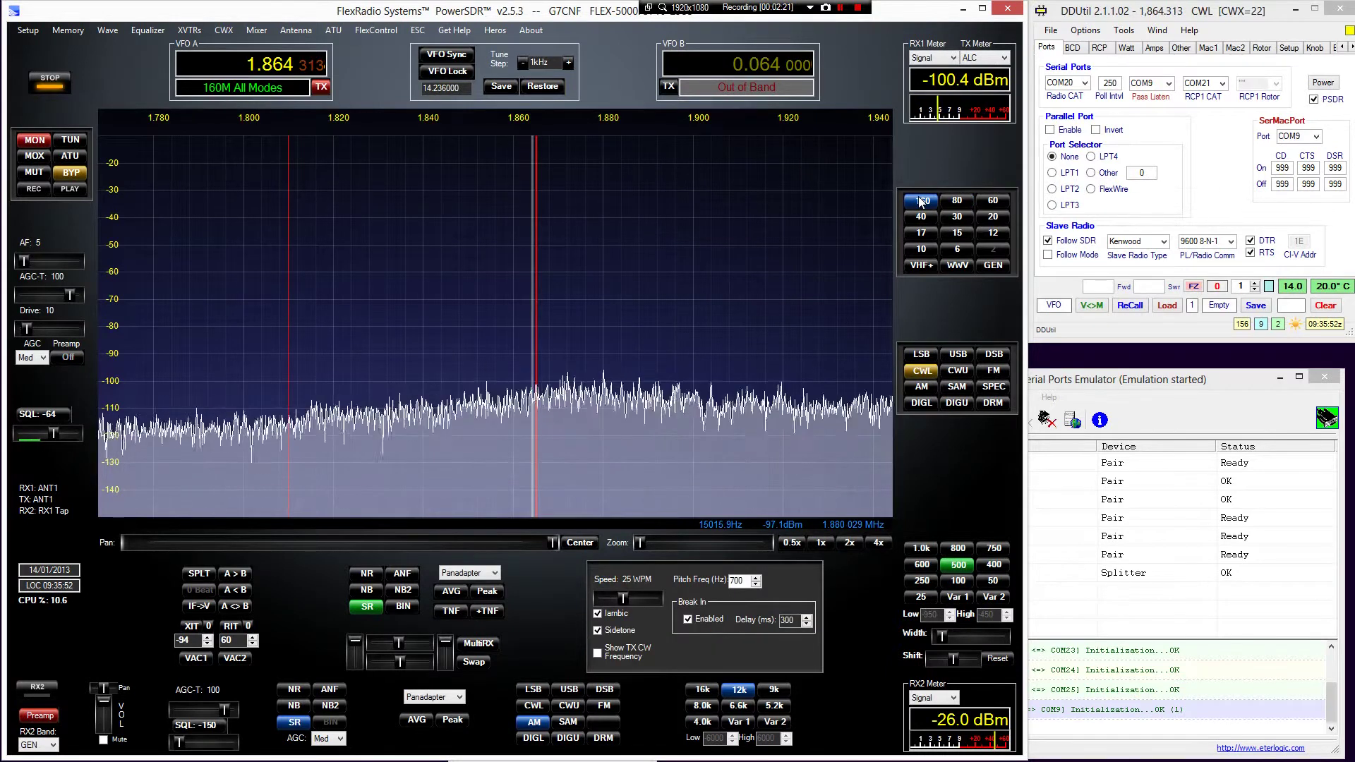
Tune VFO A up to 3.531 MHz in the 80M CW segment with the mouse wheel.
scroll(693, 314, "up", 20)
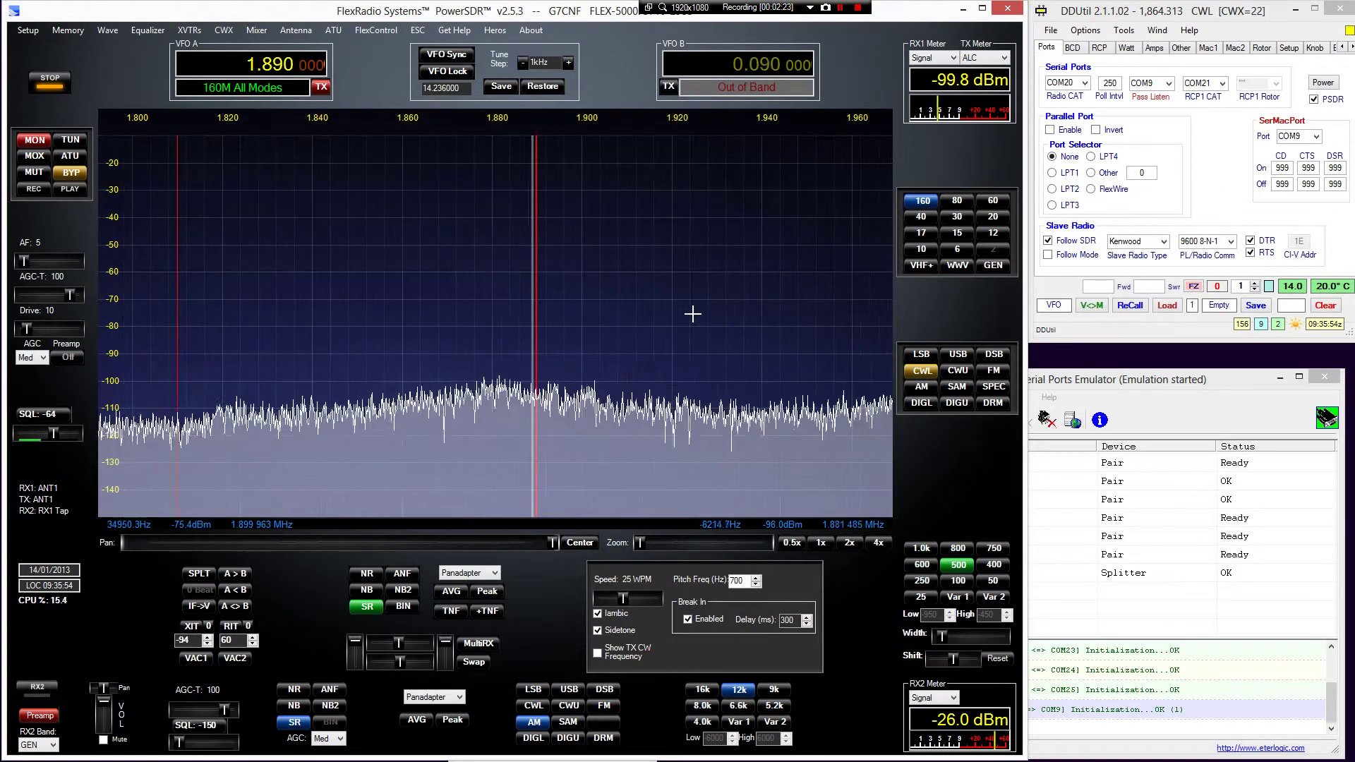
scroll(692, 314, "up", 20)
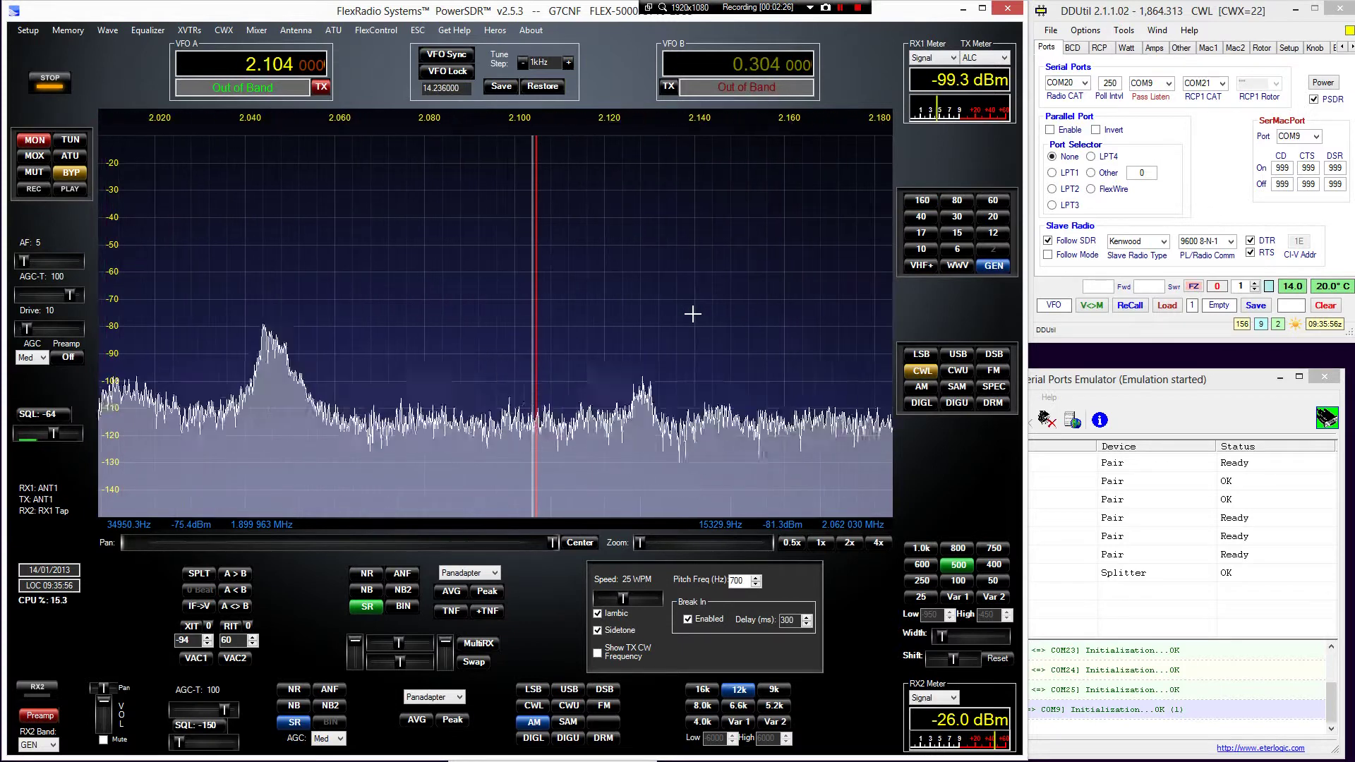
scroll(692, 314, "up", 20)
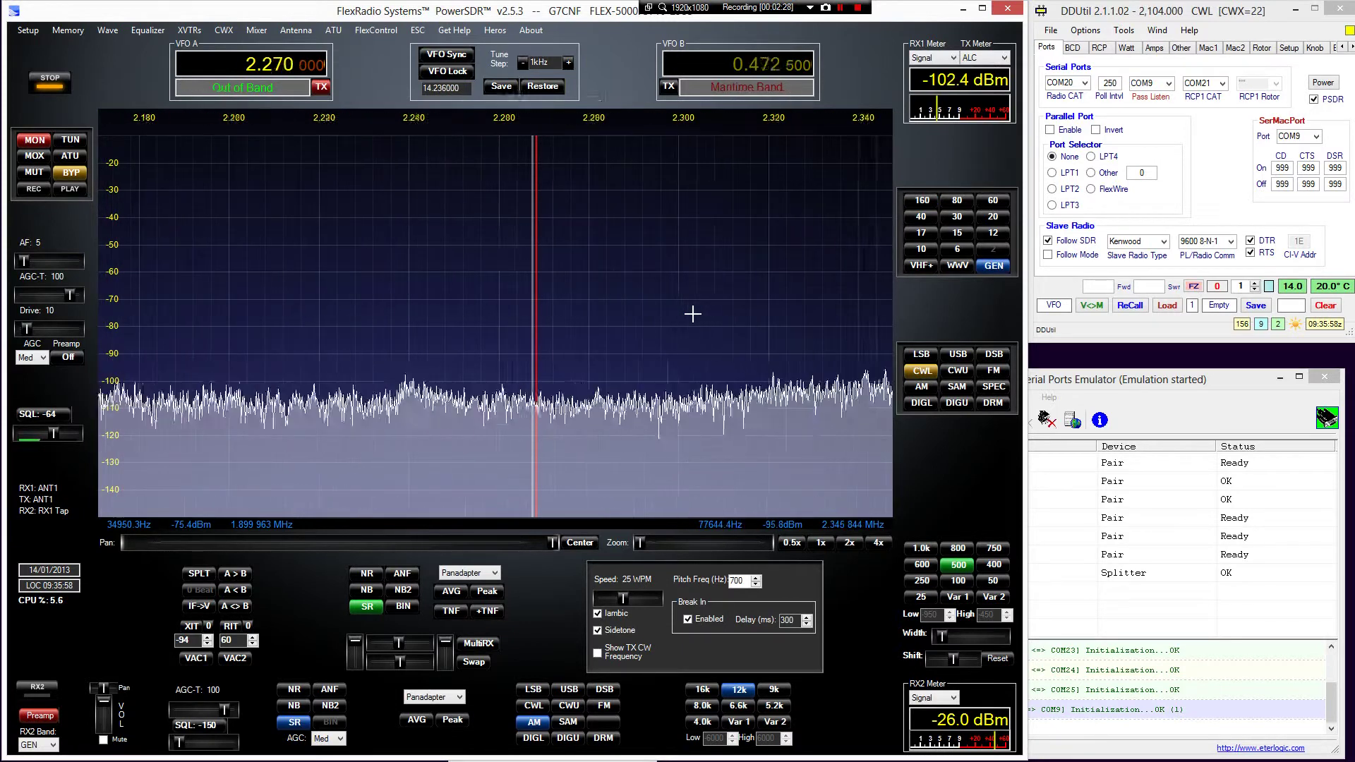
scroll(692, 314, "up", 20)
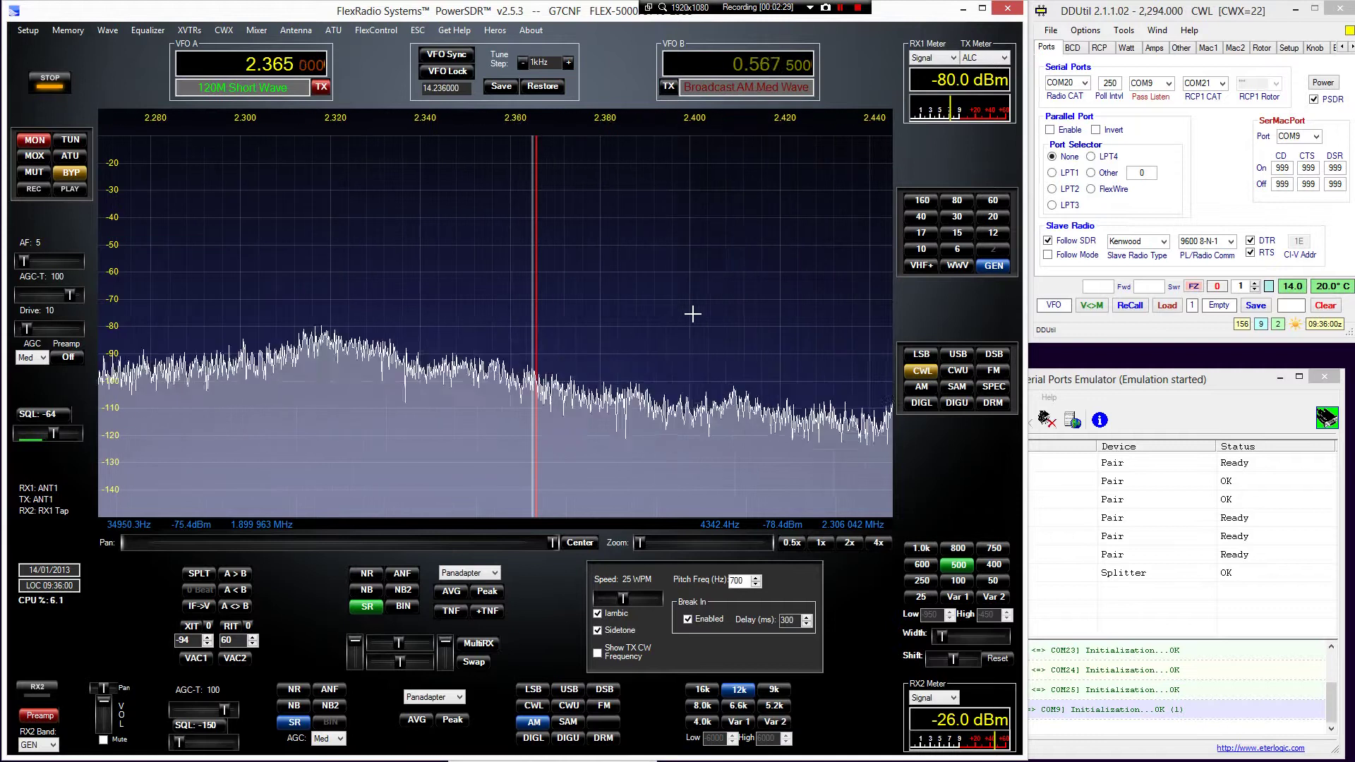
scroll(693, 314, "up", 9)
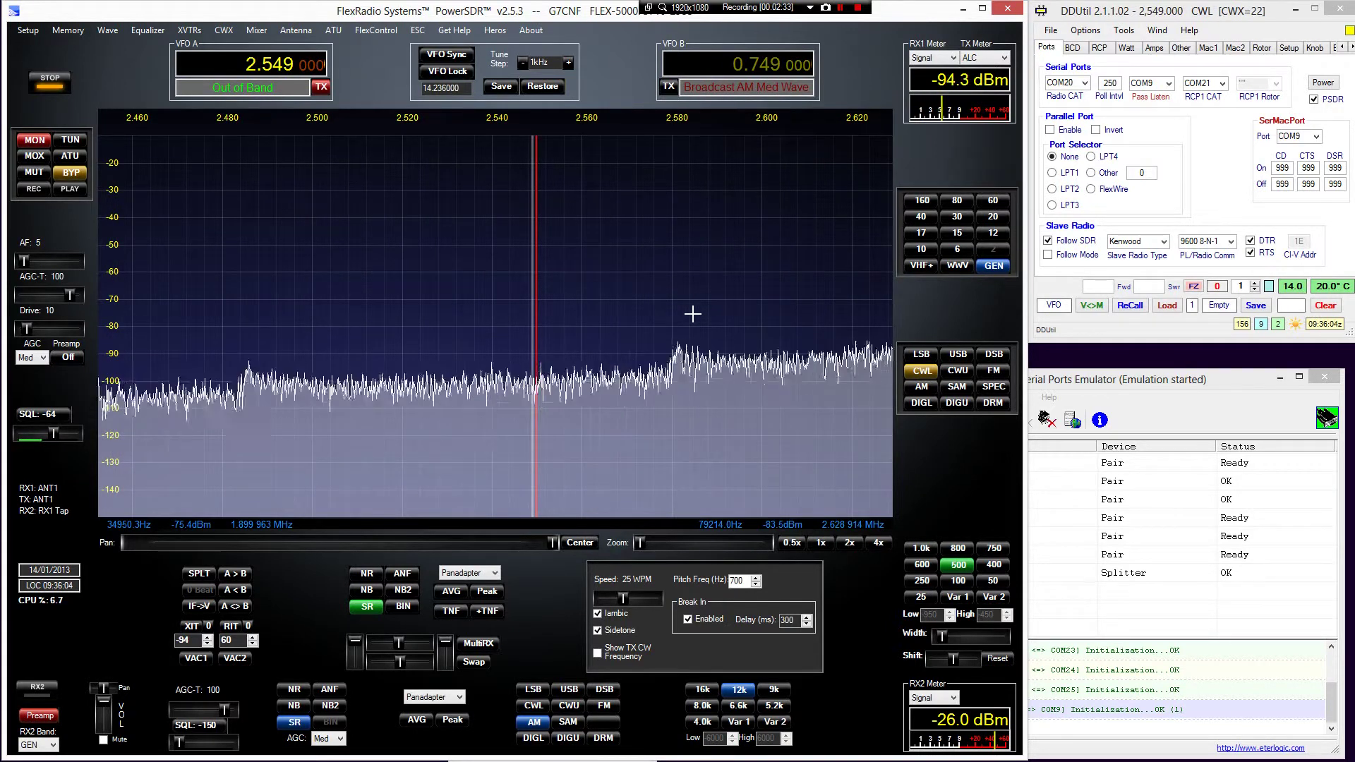
scroll(692, 314, "up", 20)
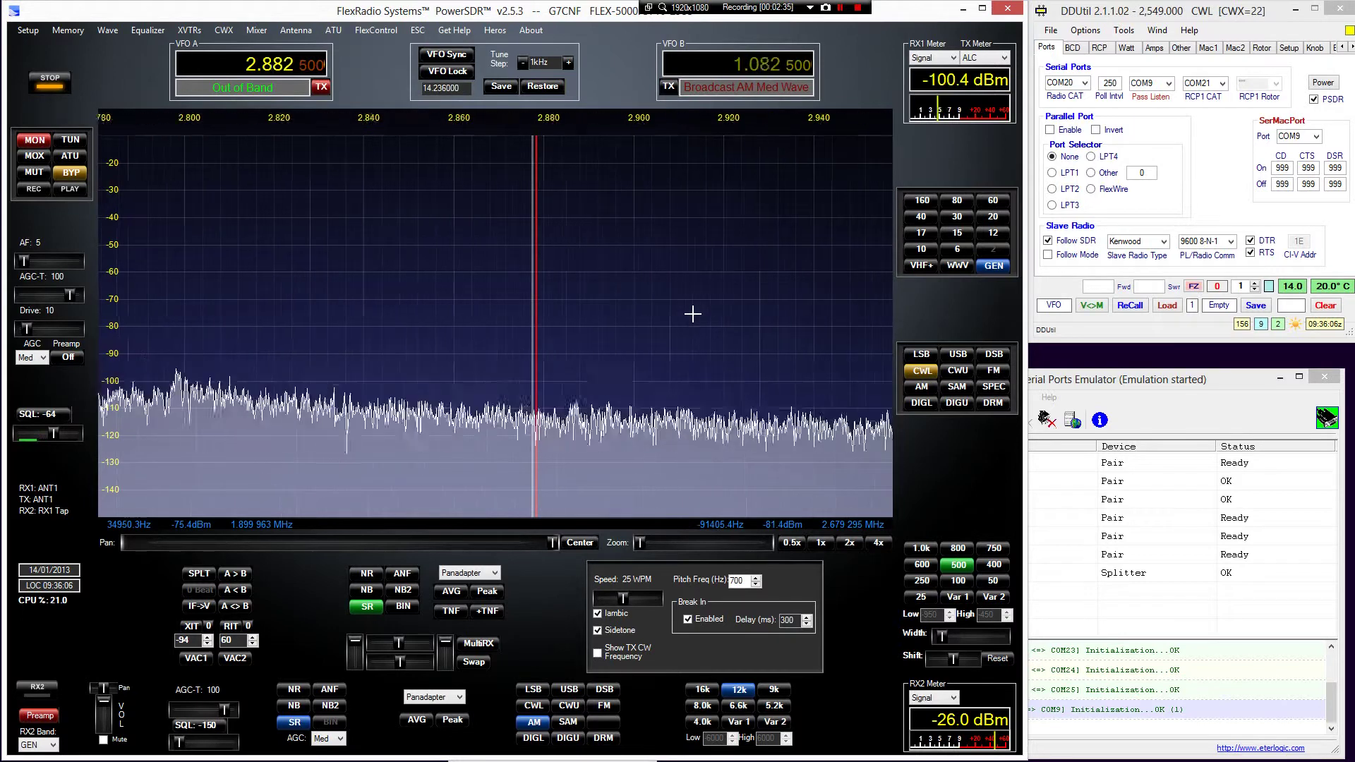
scroll(692, 314, "up", 20)
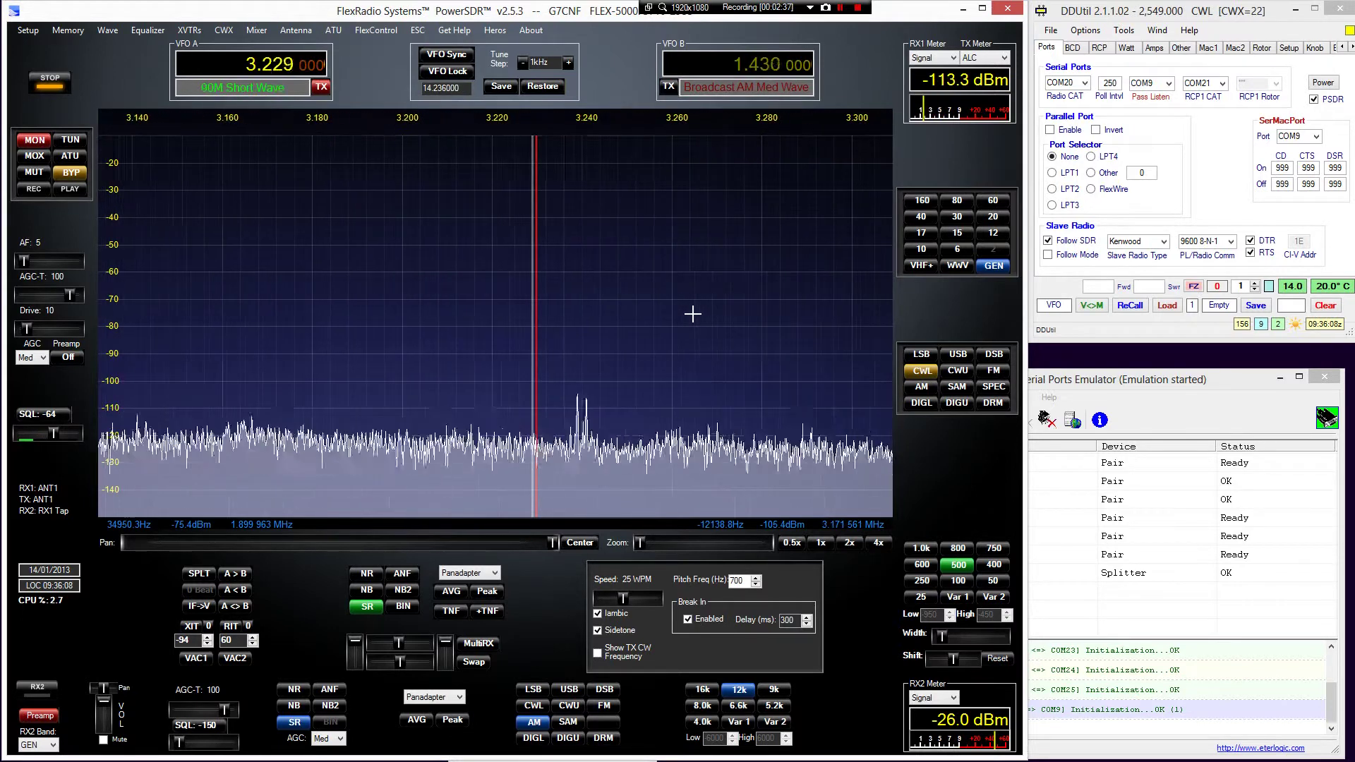
scroll(692, 314, "down", 12)
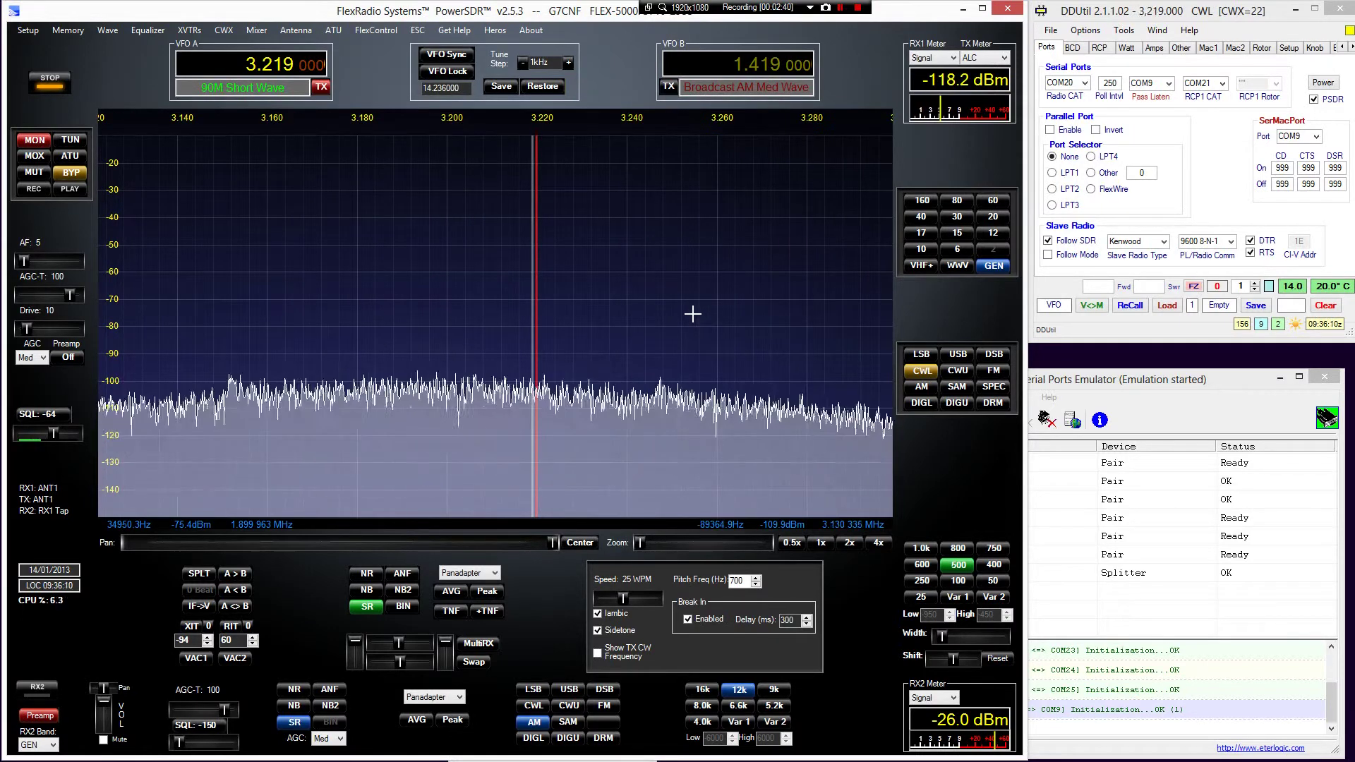
scroll(692, 314, "up", 20)
scroll(692, 314, "up", 20)
scroll(693, 314, "up", 20)
scroll(692, 314, "up", 20)
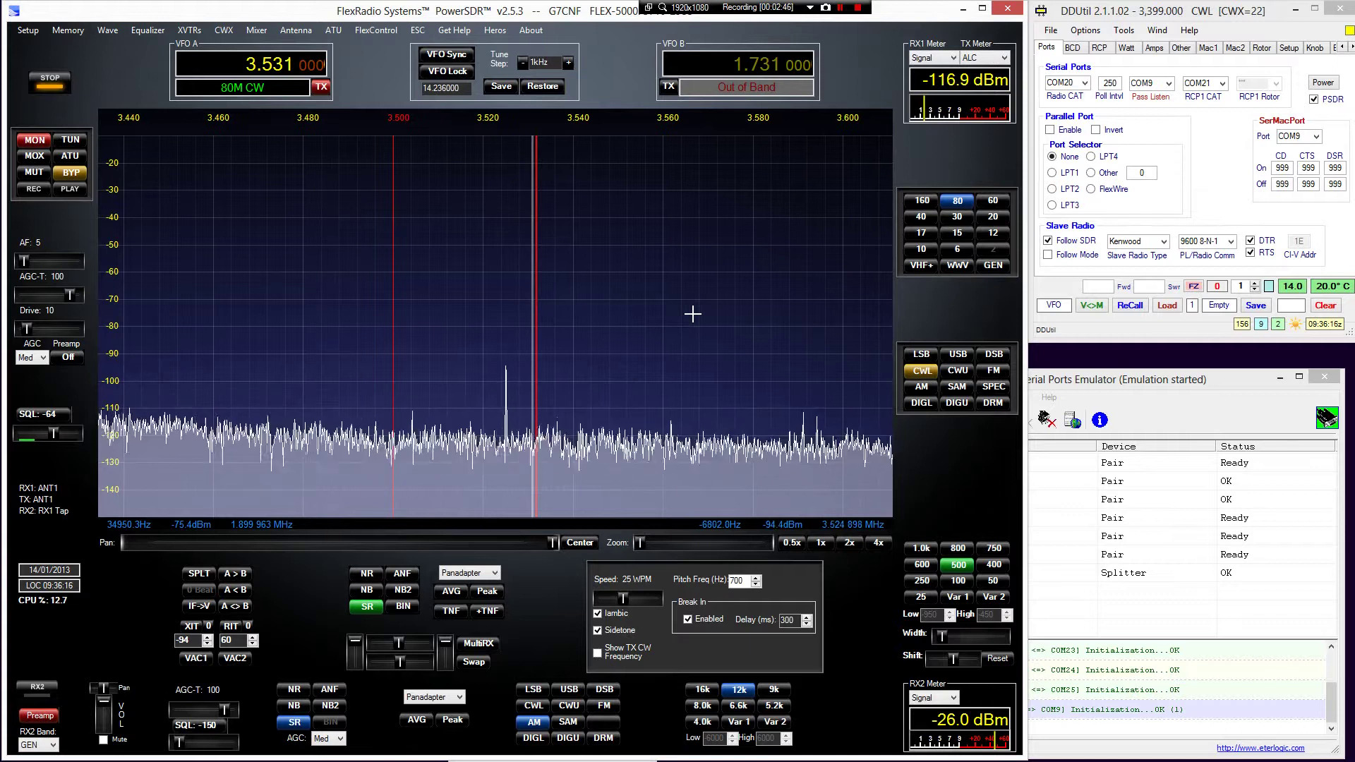
Bring the Virtual Serial Ports Emulator window forward, then make DDUtil the active window.
left_click(1115, 382)
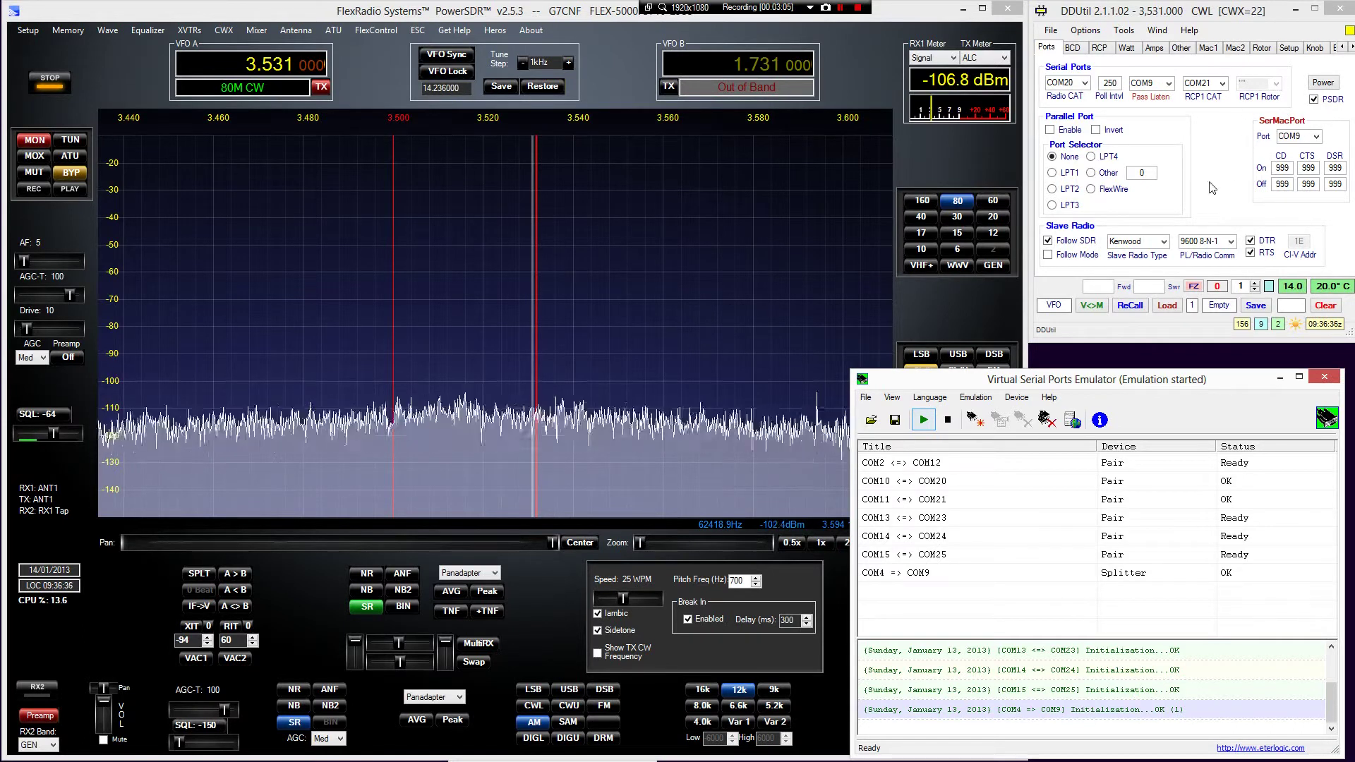
left_click(1253, 127)
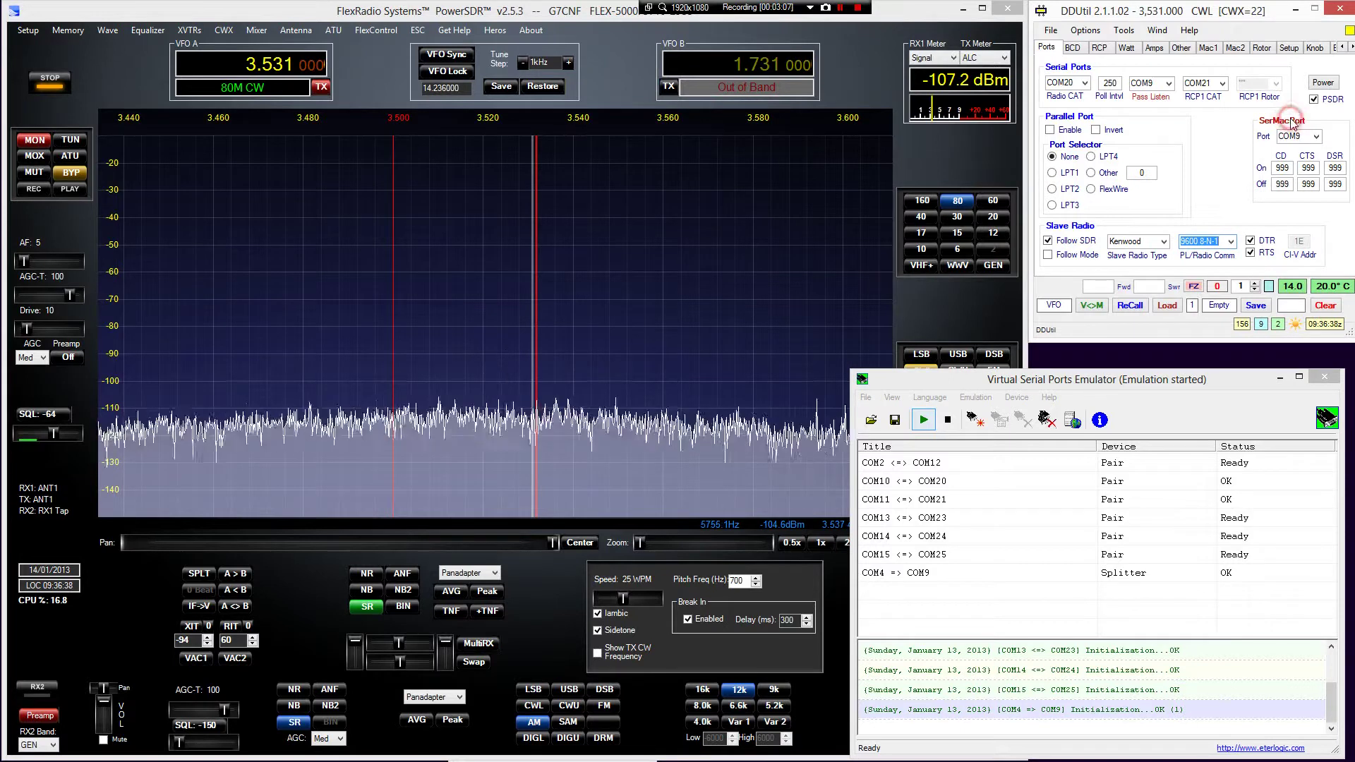
Browse DDUtil's Mac1, Mac2 and Ports tabs, ending on the Mac1 table of JT-160 to JT-6m macros.
left_click(1208, 48)
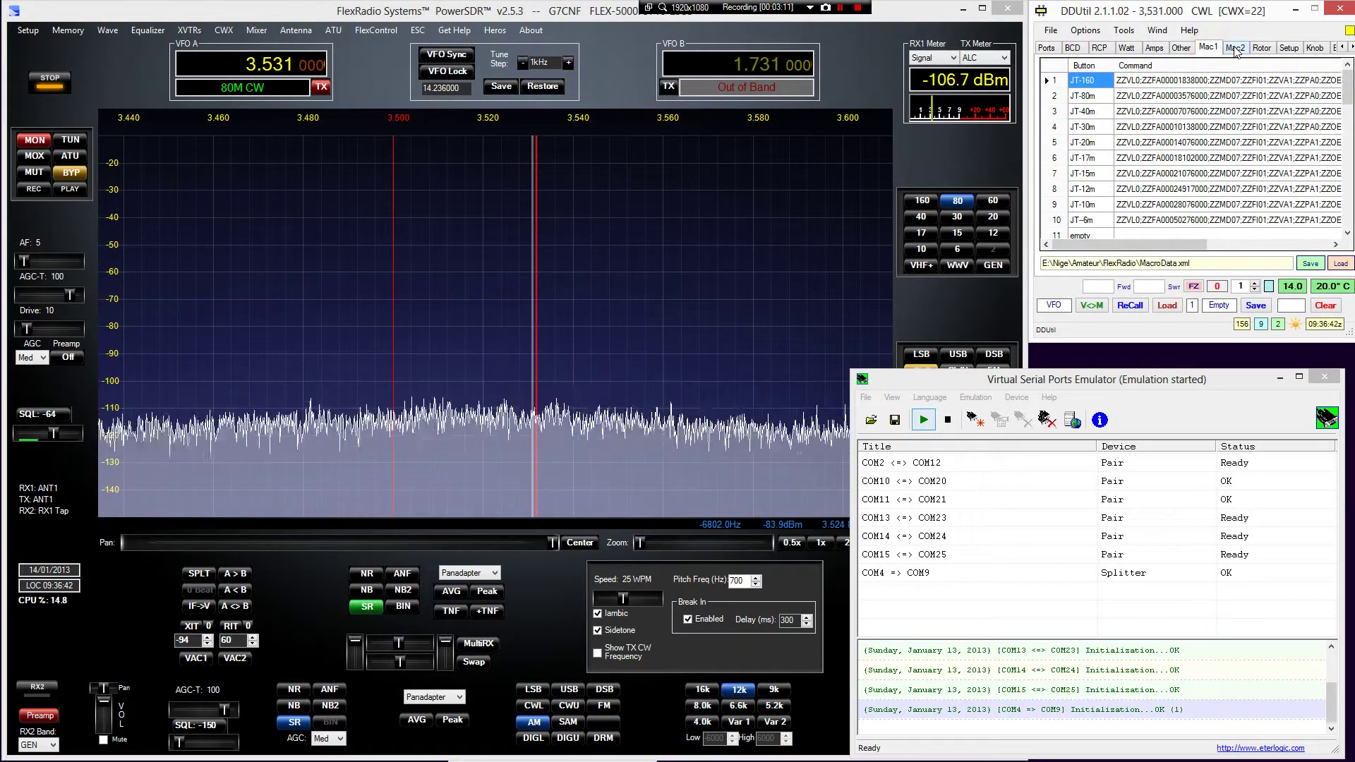
left_click(1235, 48)
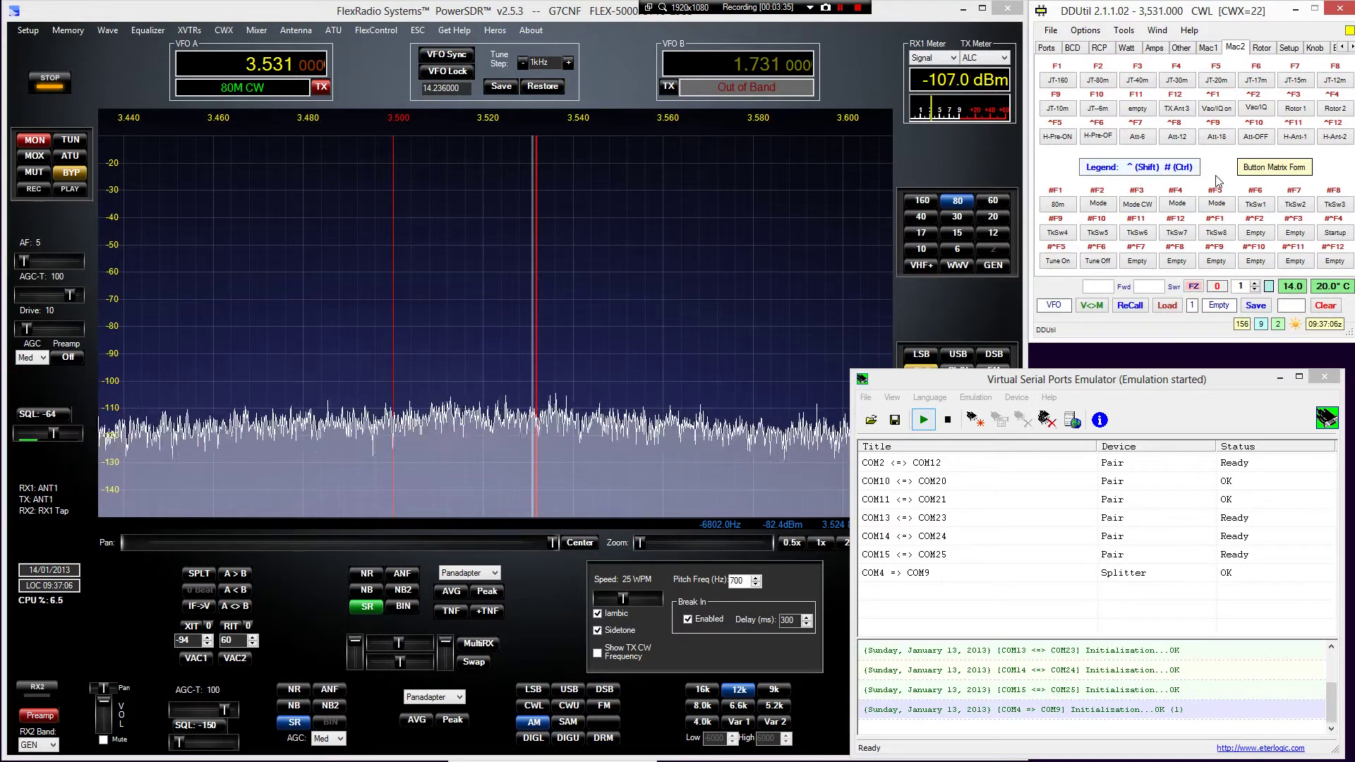
left_click(1046, 50)
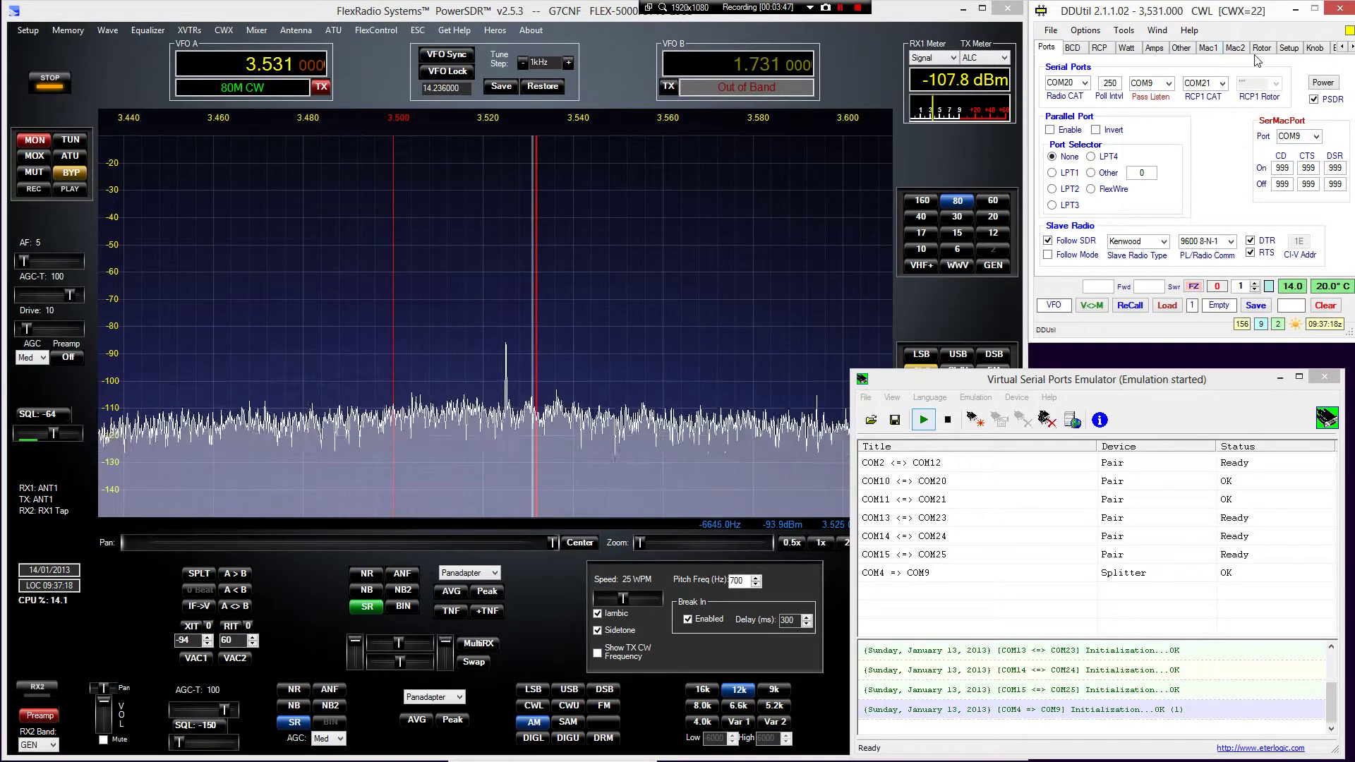
left_click(1208, 50)
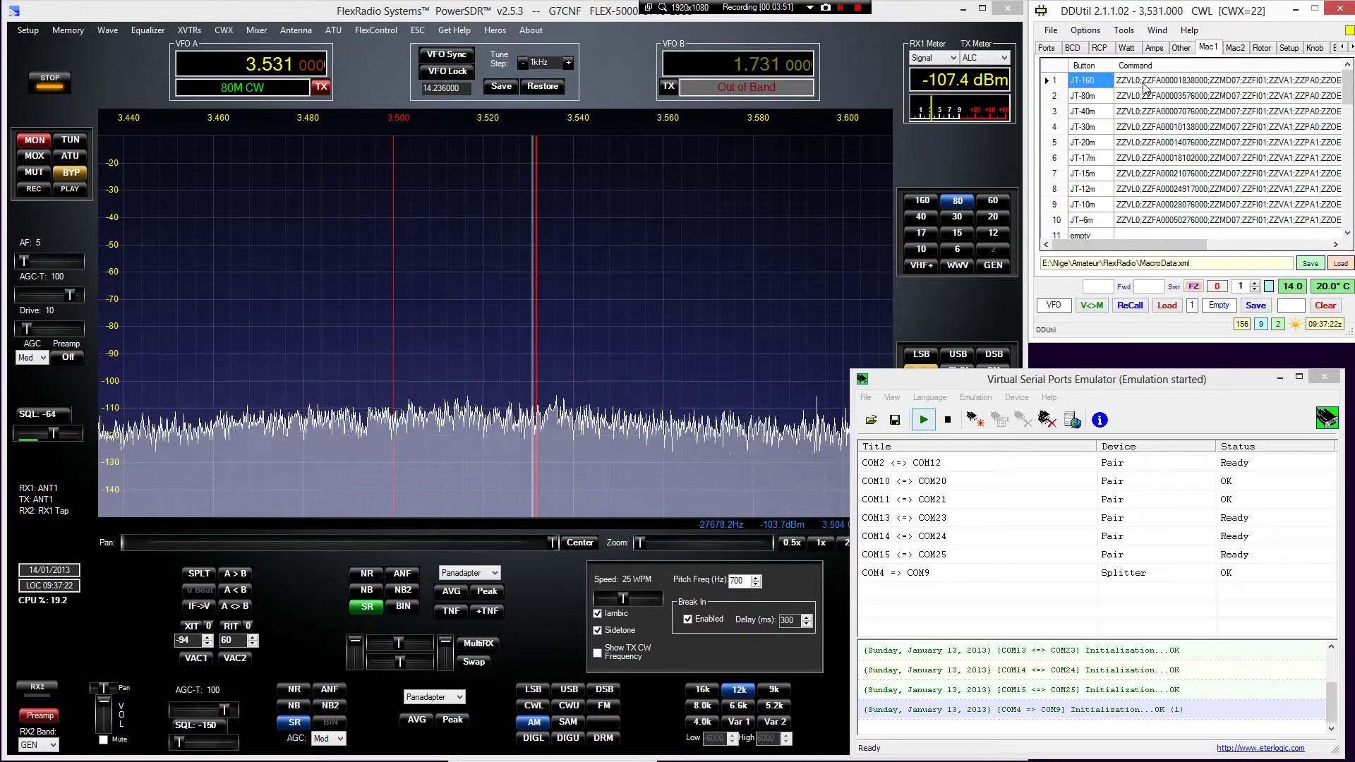
Switch DDUtil to the Mac2 grid showing the H-Pre-ON, H-Pre-OF and Att buttons.
left_click(1235, 49)
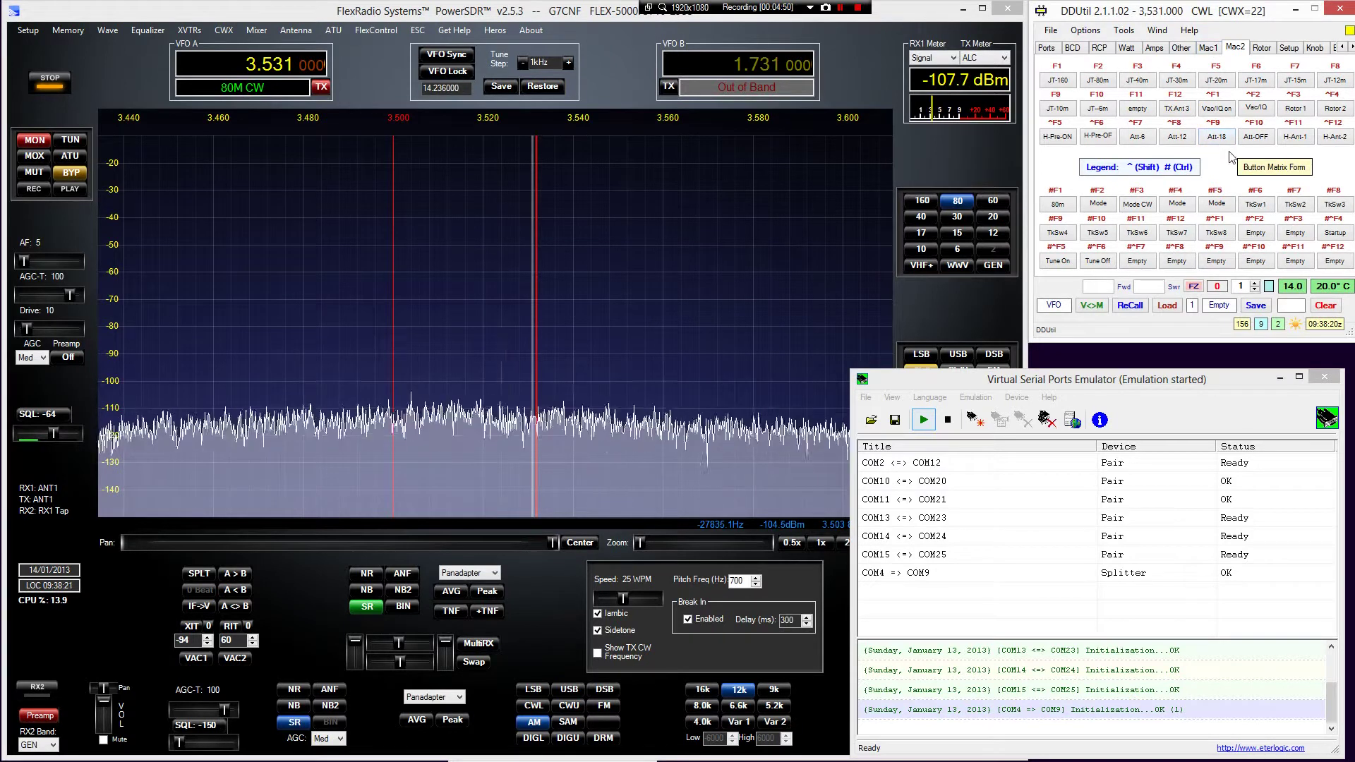
Toggle the preselector preamp on and off, leaving the radio's preamp off.
left_click(1053, 139)
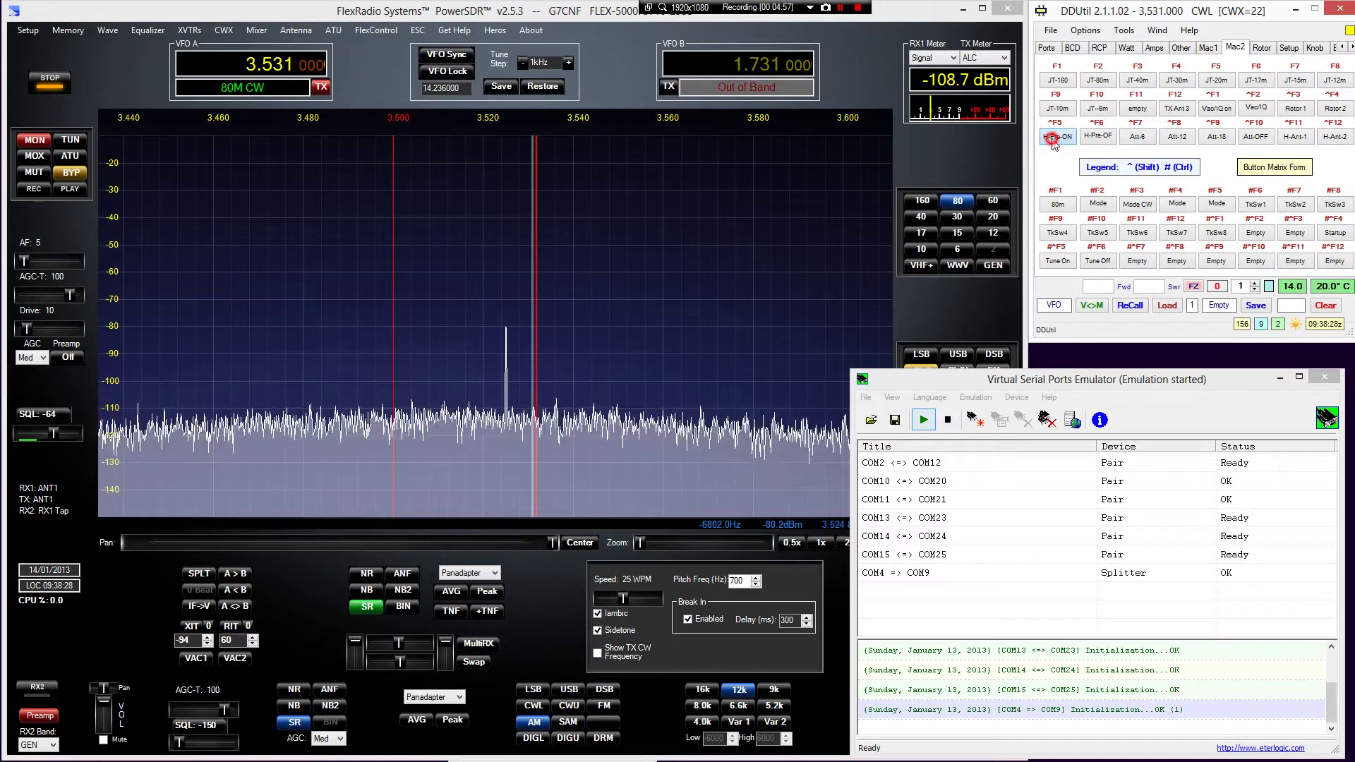
left_click(1102, 140)
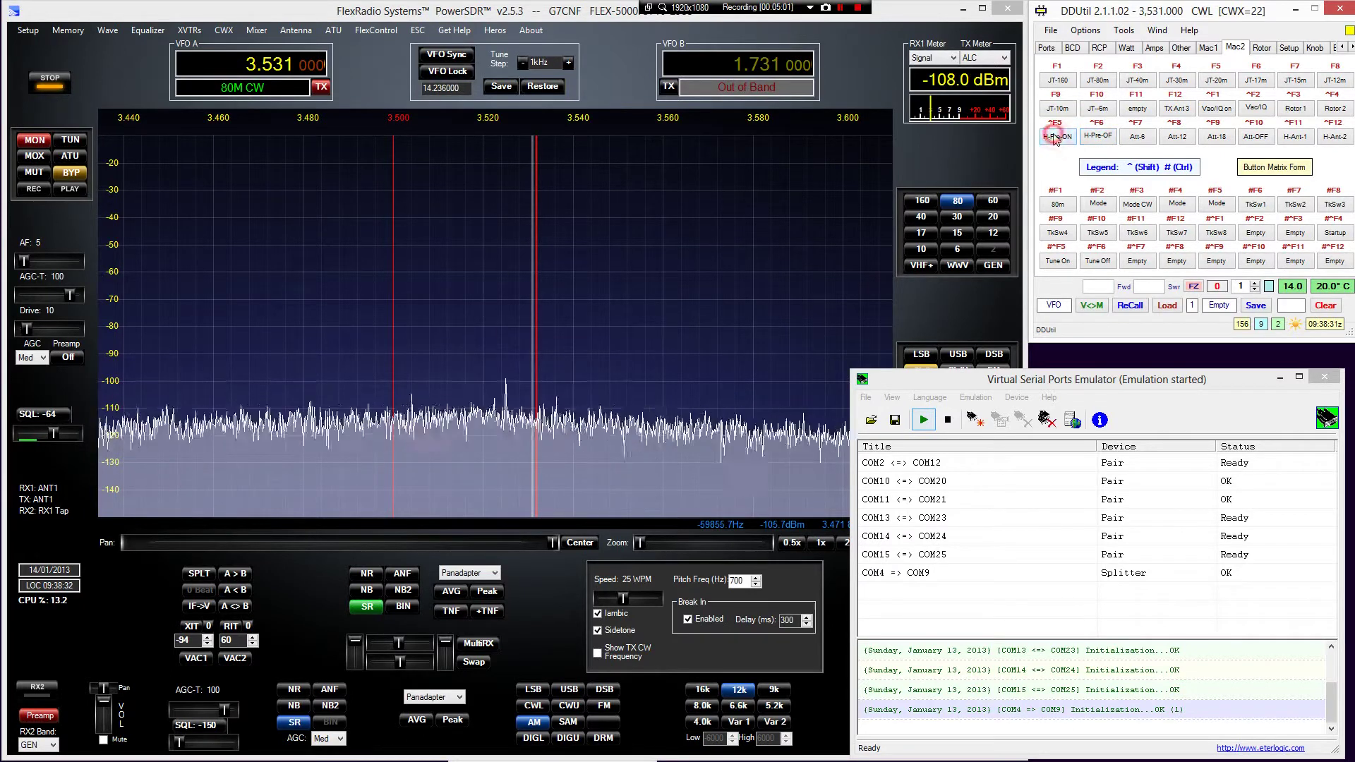
left_click(1055, 139)
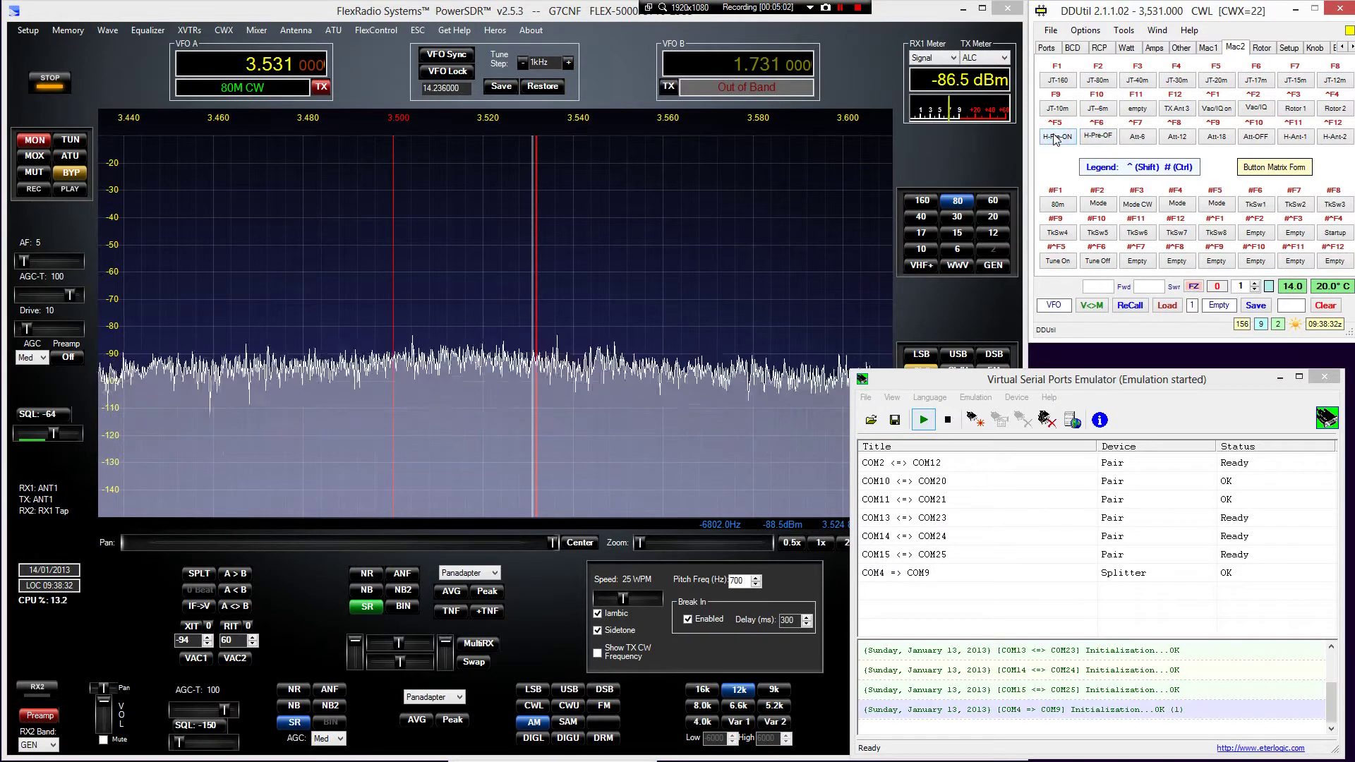
left_click(1091, 139)
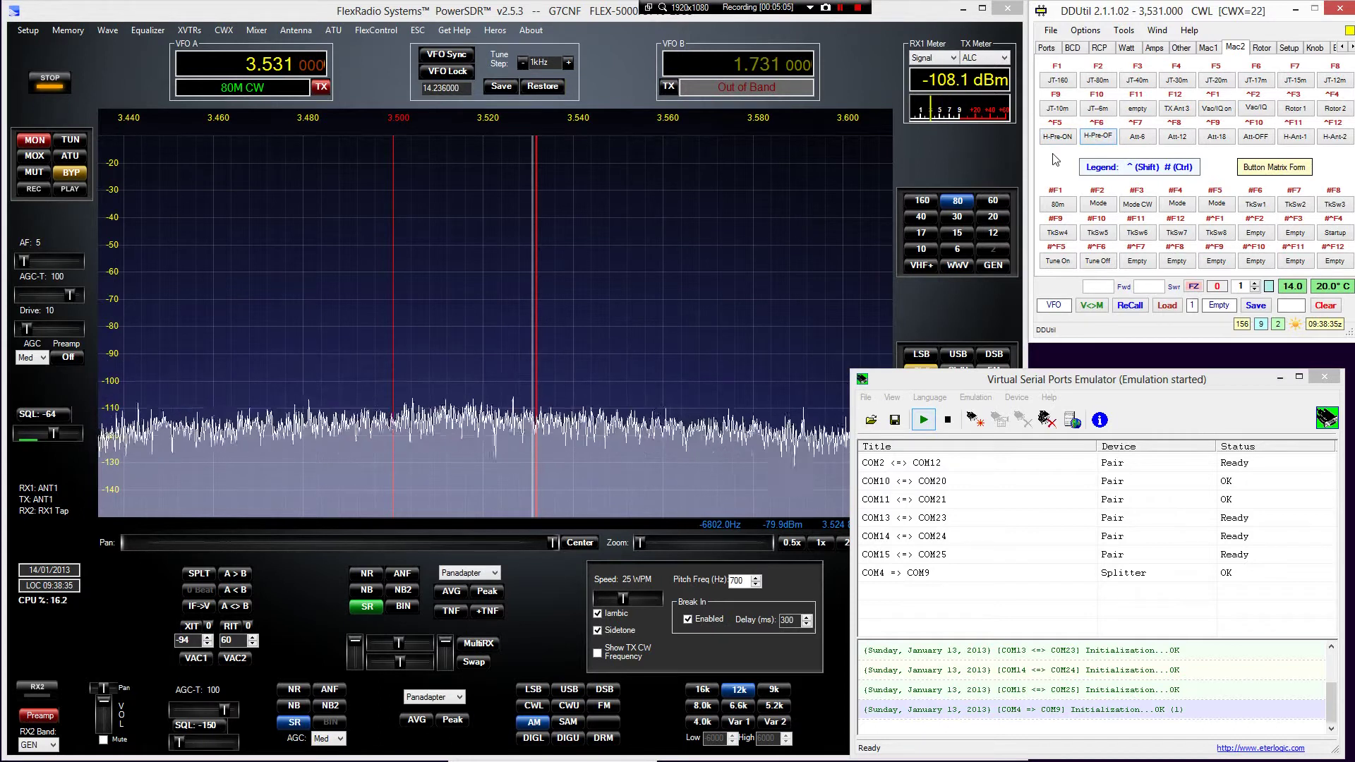
Step the attenuation through 6, 12 and 18 dB.
left_click(1137, 140)
left_click(1177, 140)
left_click(1216, 139)
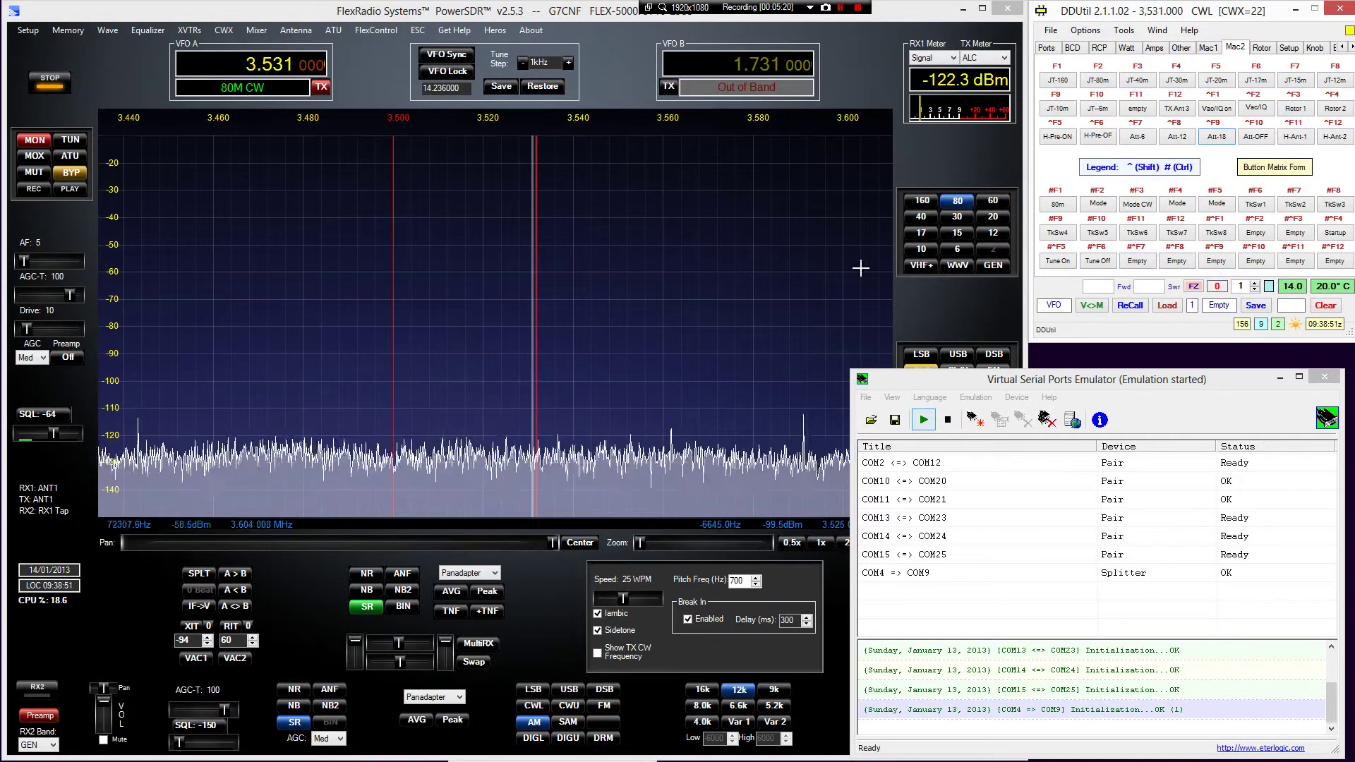
Retune to 40 m and cycle the attenuator through 6, 12 and 18 dB, then off.
left_click(922, 218)
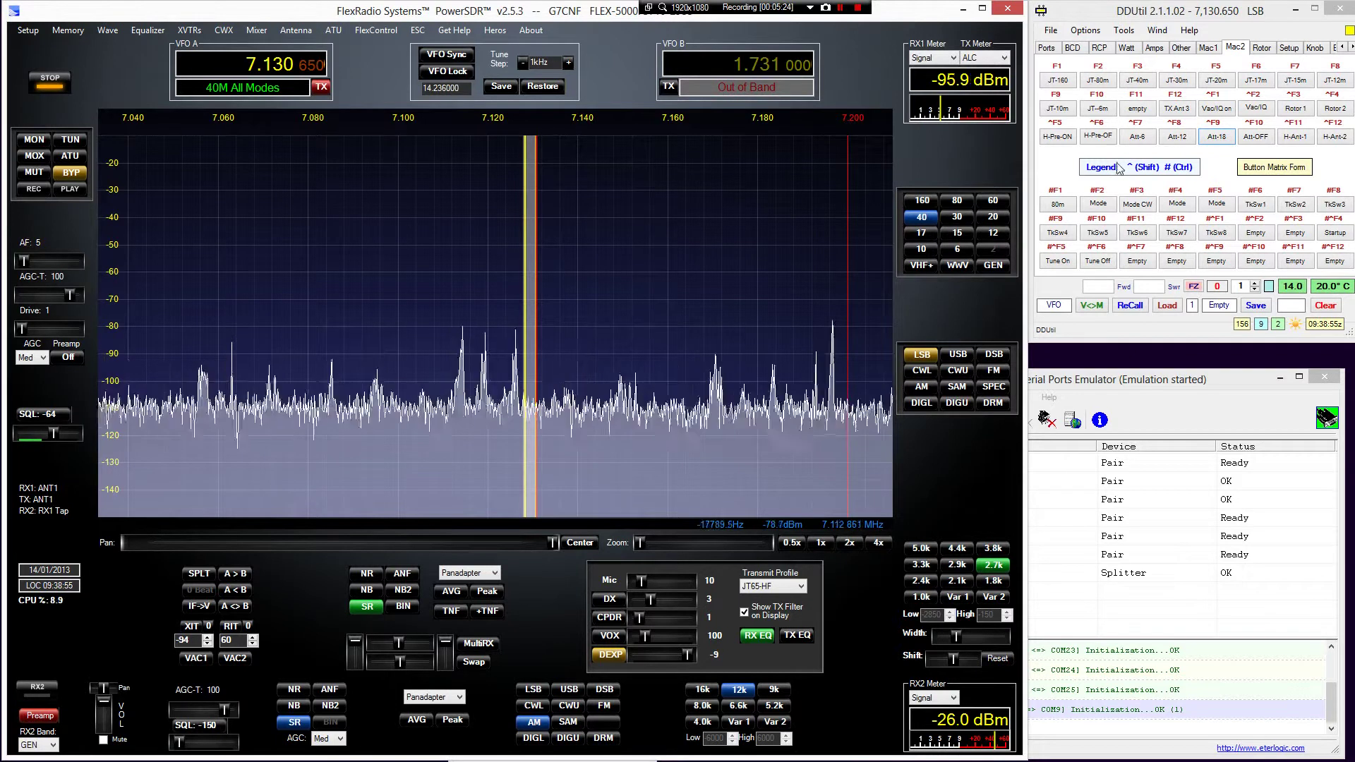
left_click(1099, 141)
left_click(1138, 138)
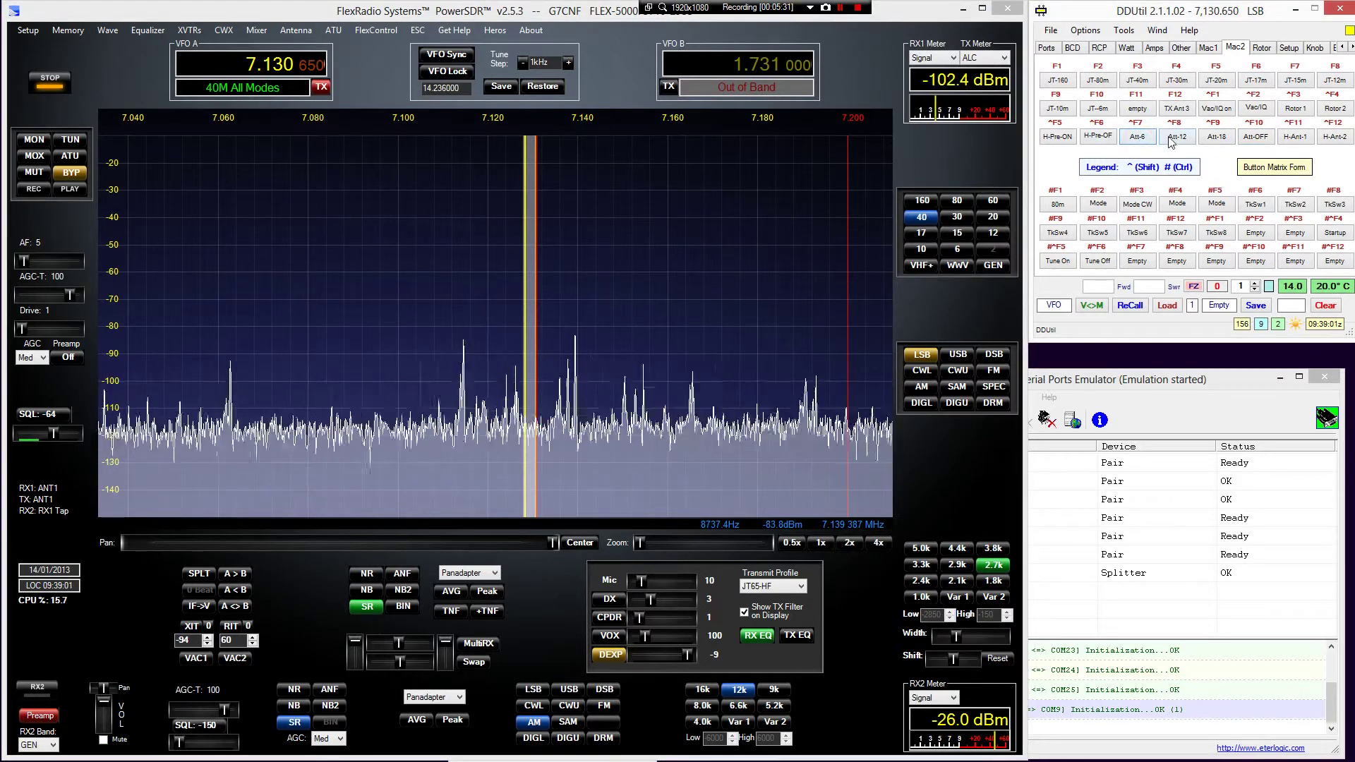
left_click(1171, 139)
left_click(1214, 140)
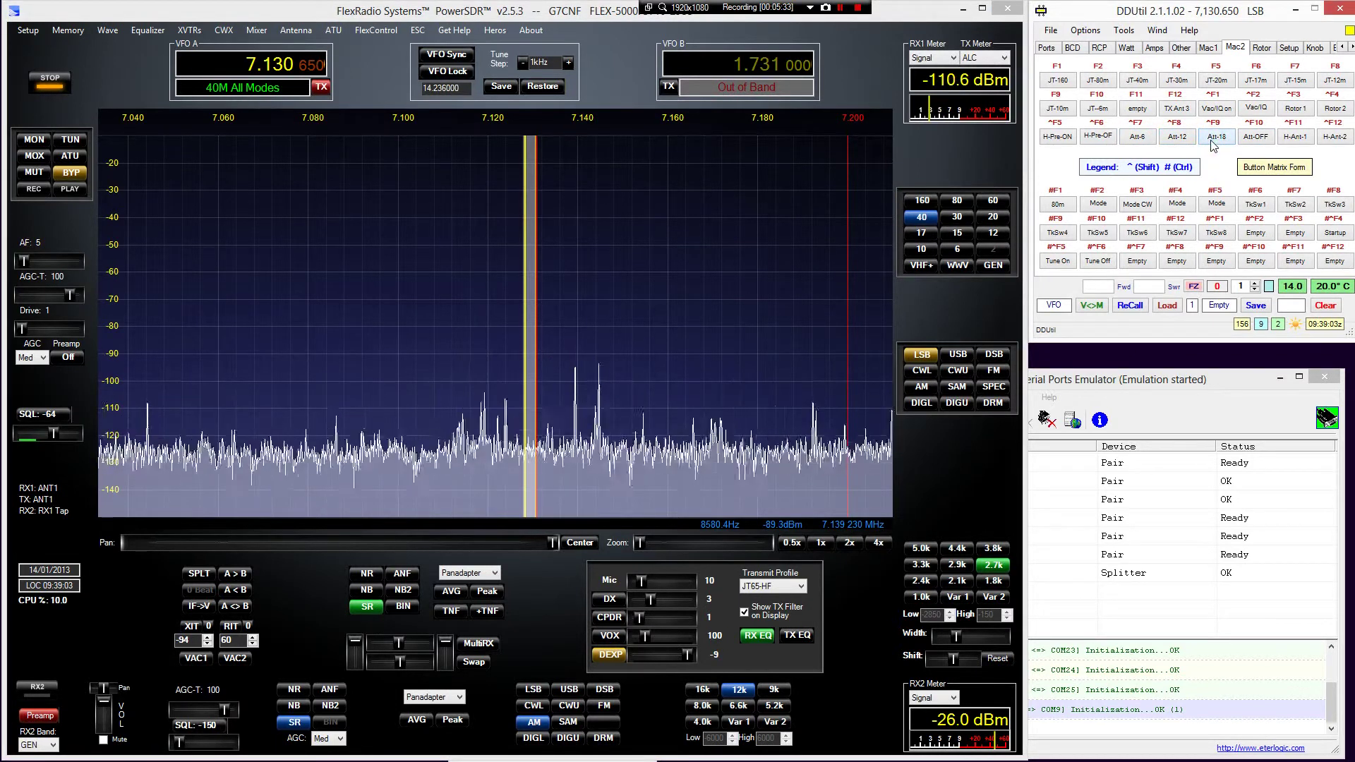
left_click(1248, 138)
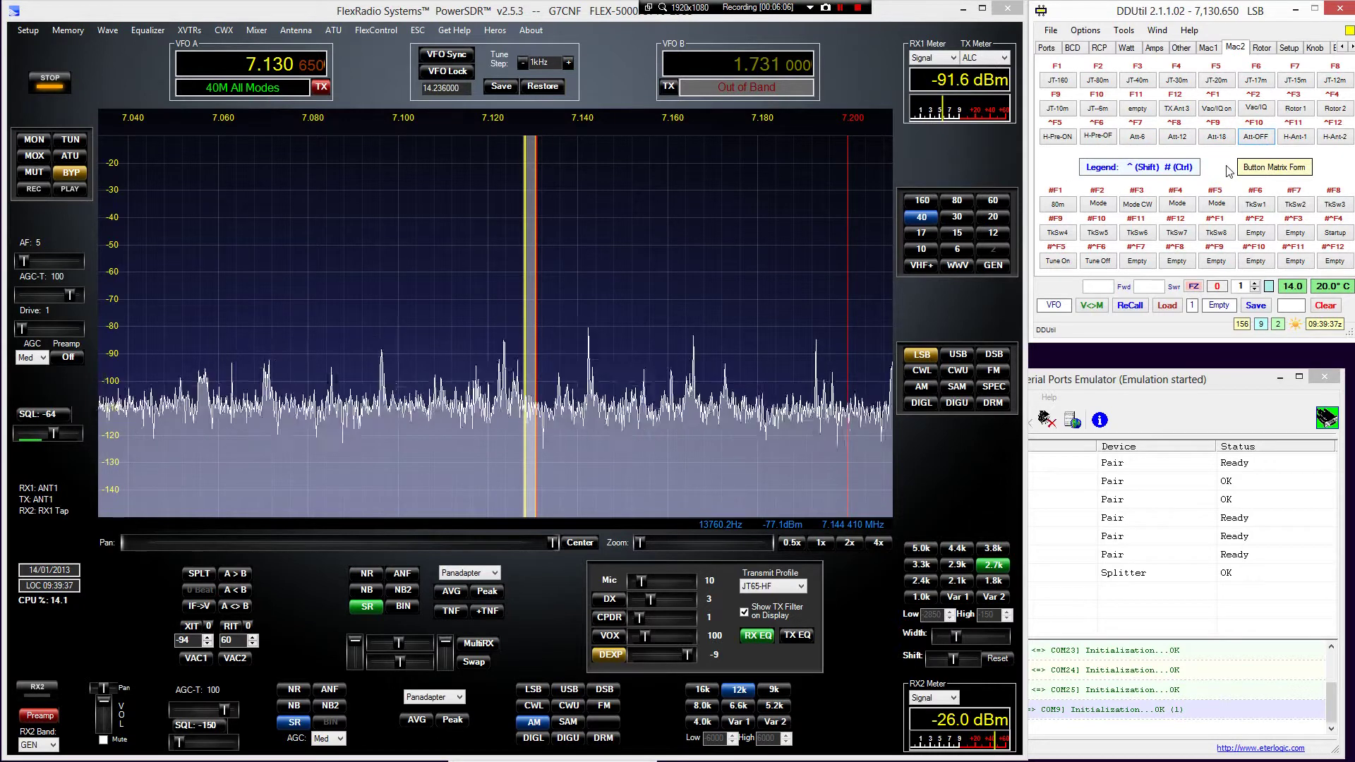
Switch between receive antennas 1 and 2, ending on antenna 1.
left_click(1296, 138)
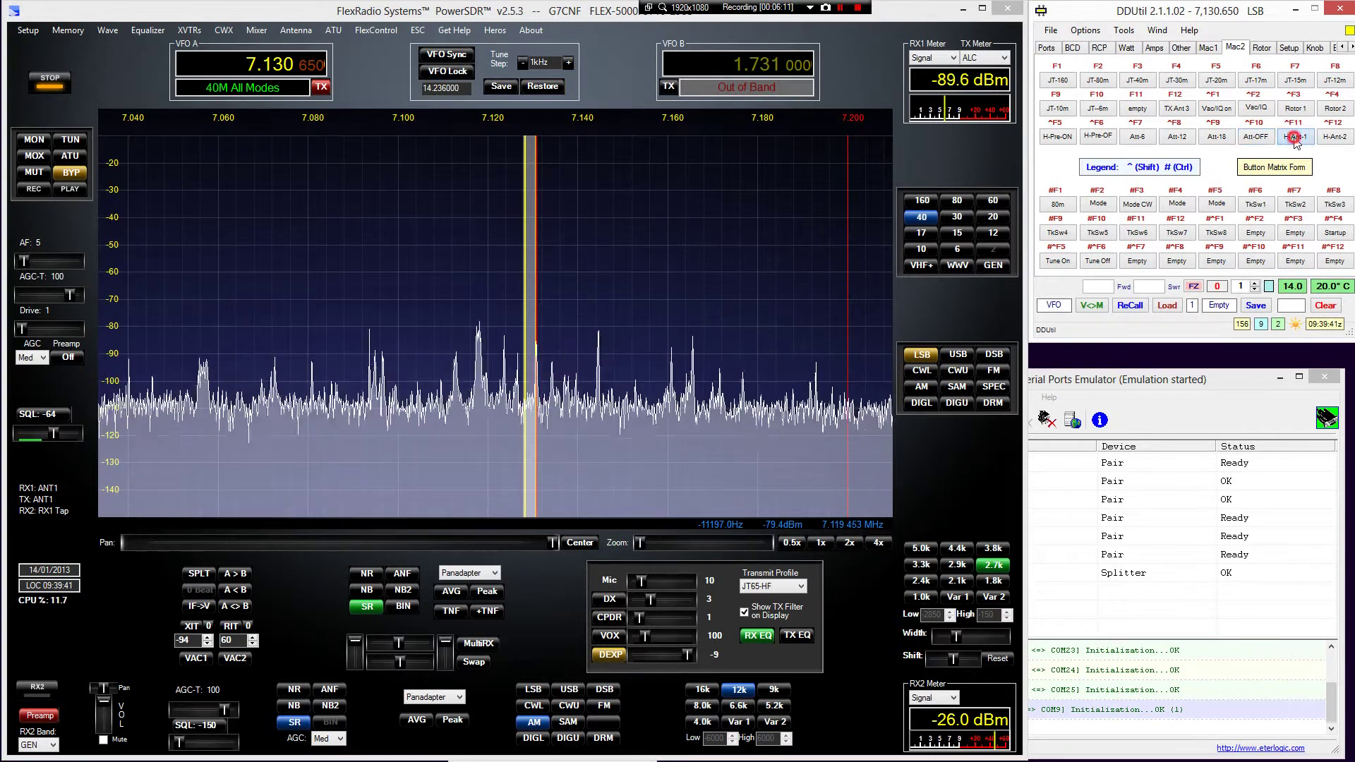
left_click(1336, 138)
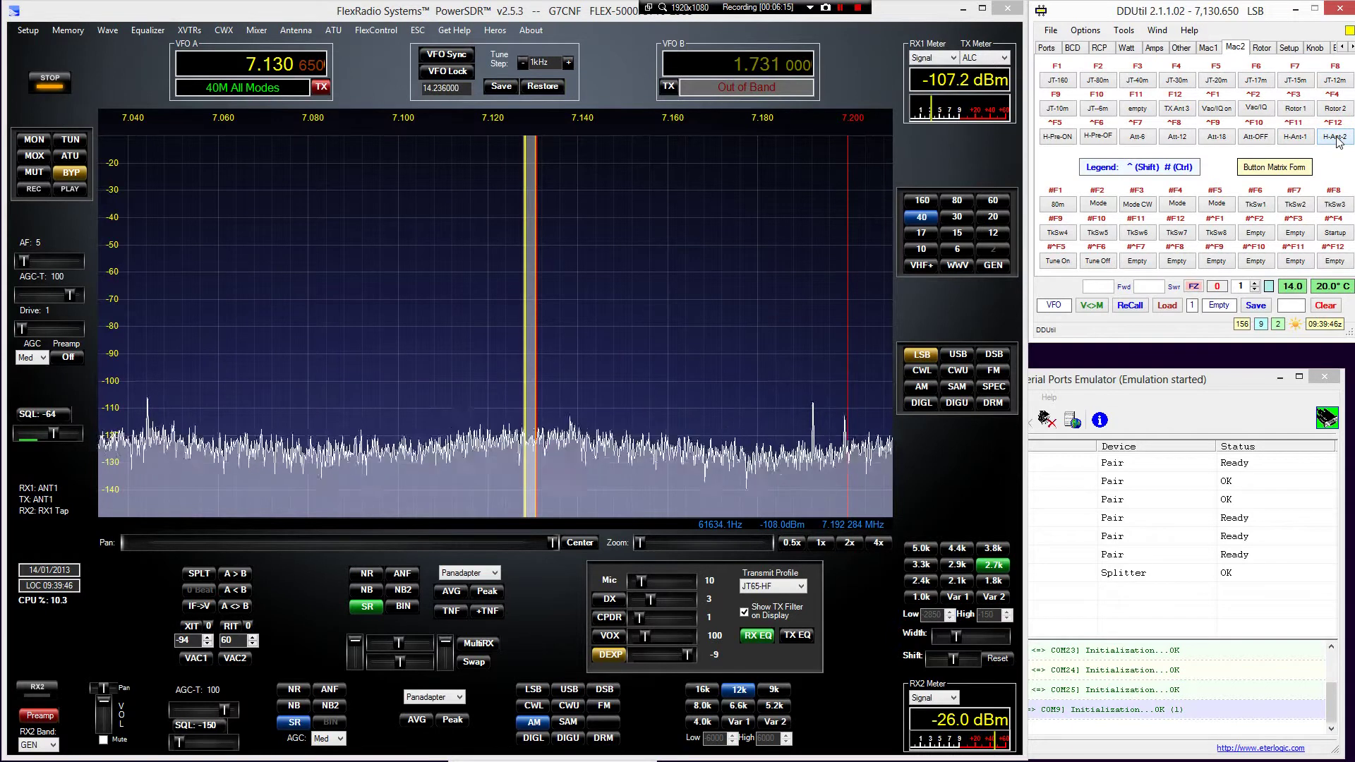
left_click(1295, 141)
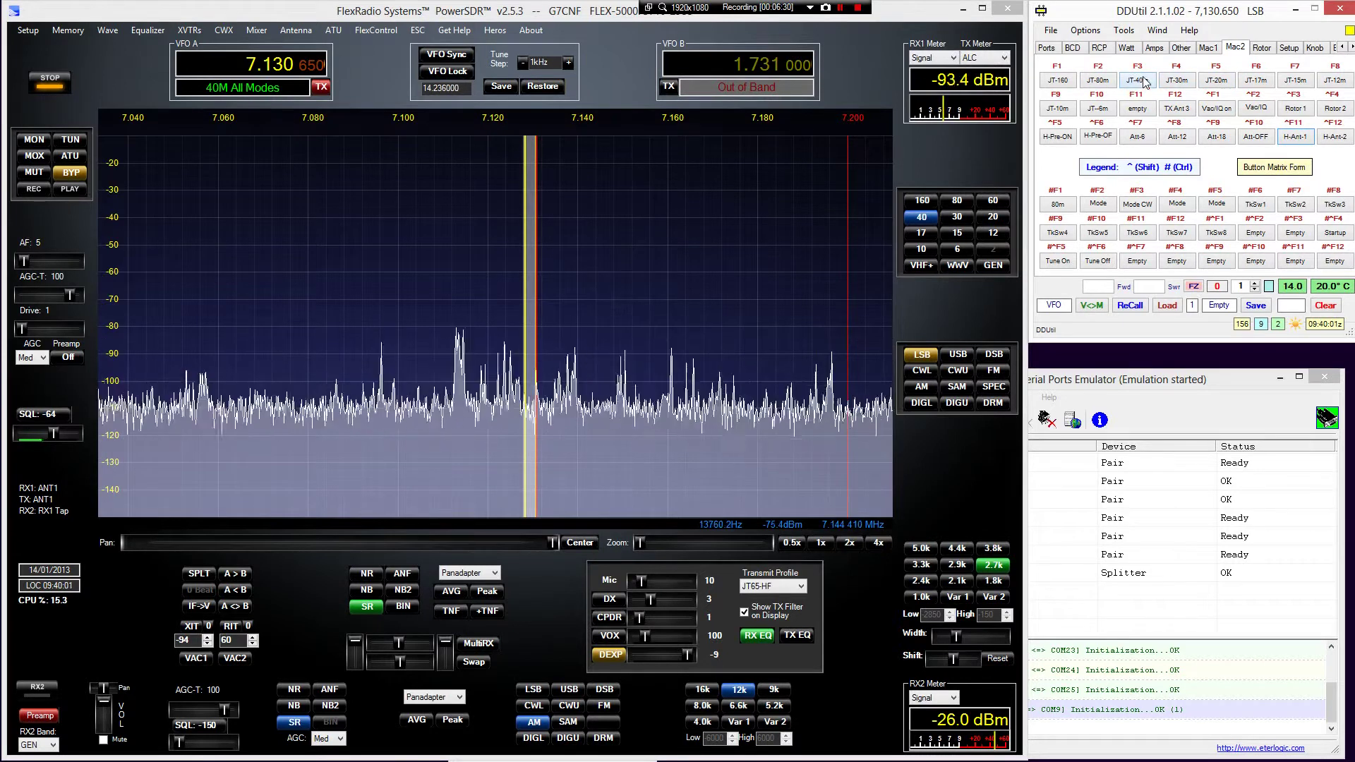
Run the JT-20m macro, unlock the VFO, and retune near 14.052 MHz in the 20M CW segment.
left_click(1217, 84)
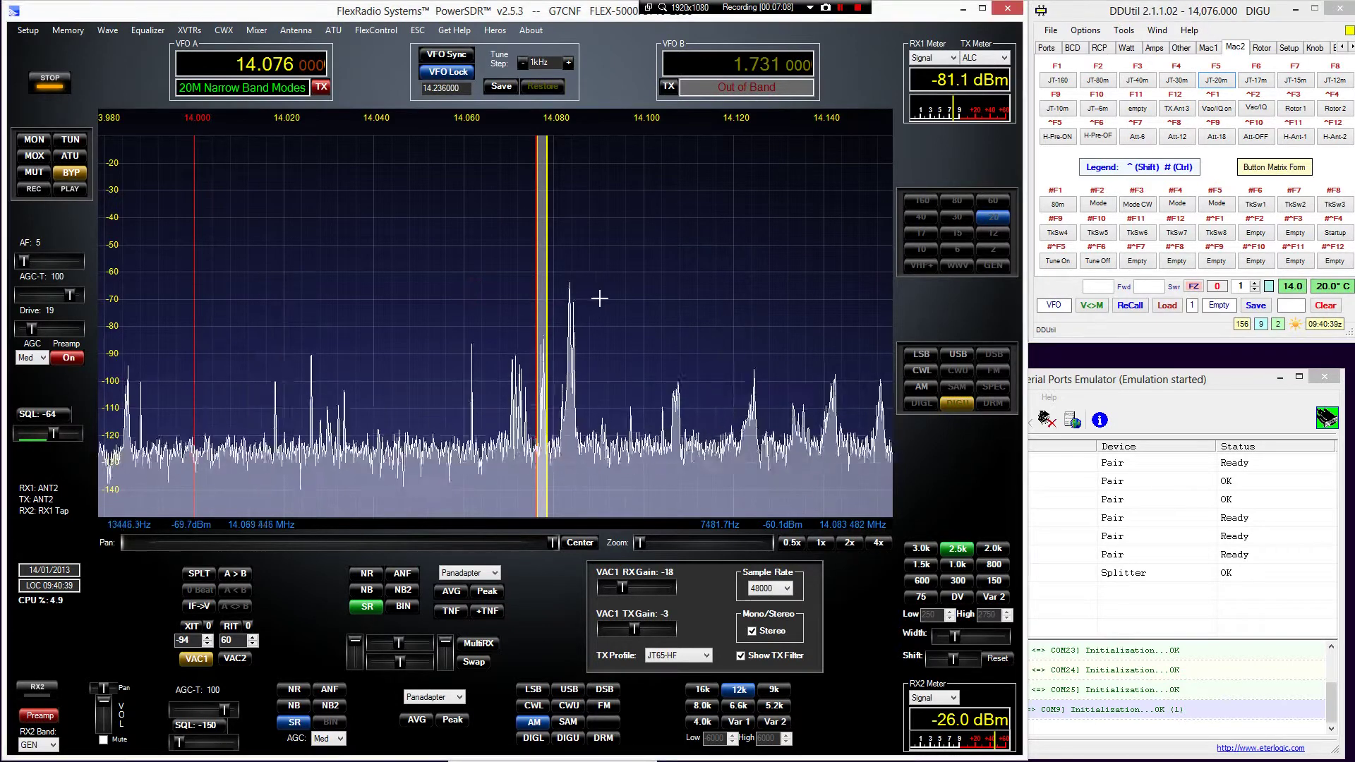
left_click(455, 72)
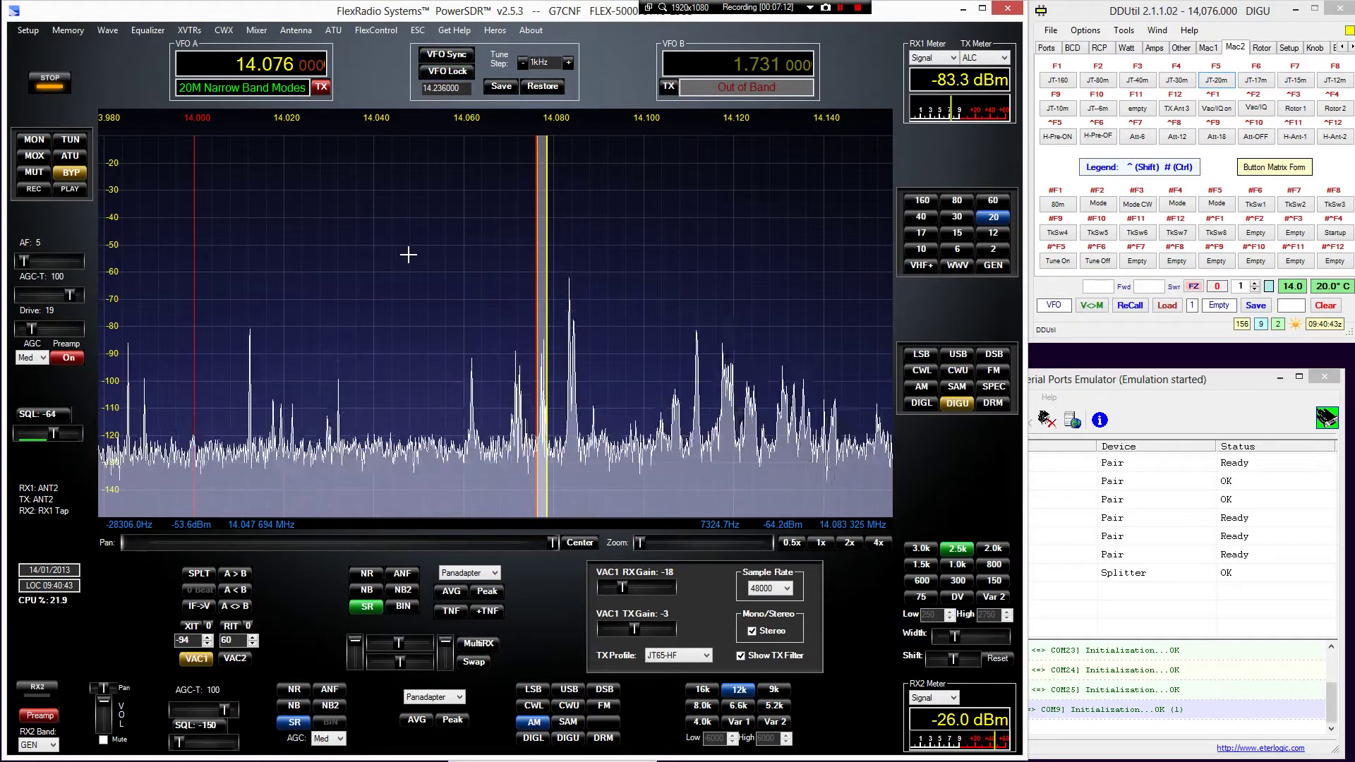
left_click_drag(399, 288, 505, 286)
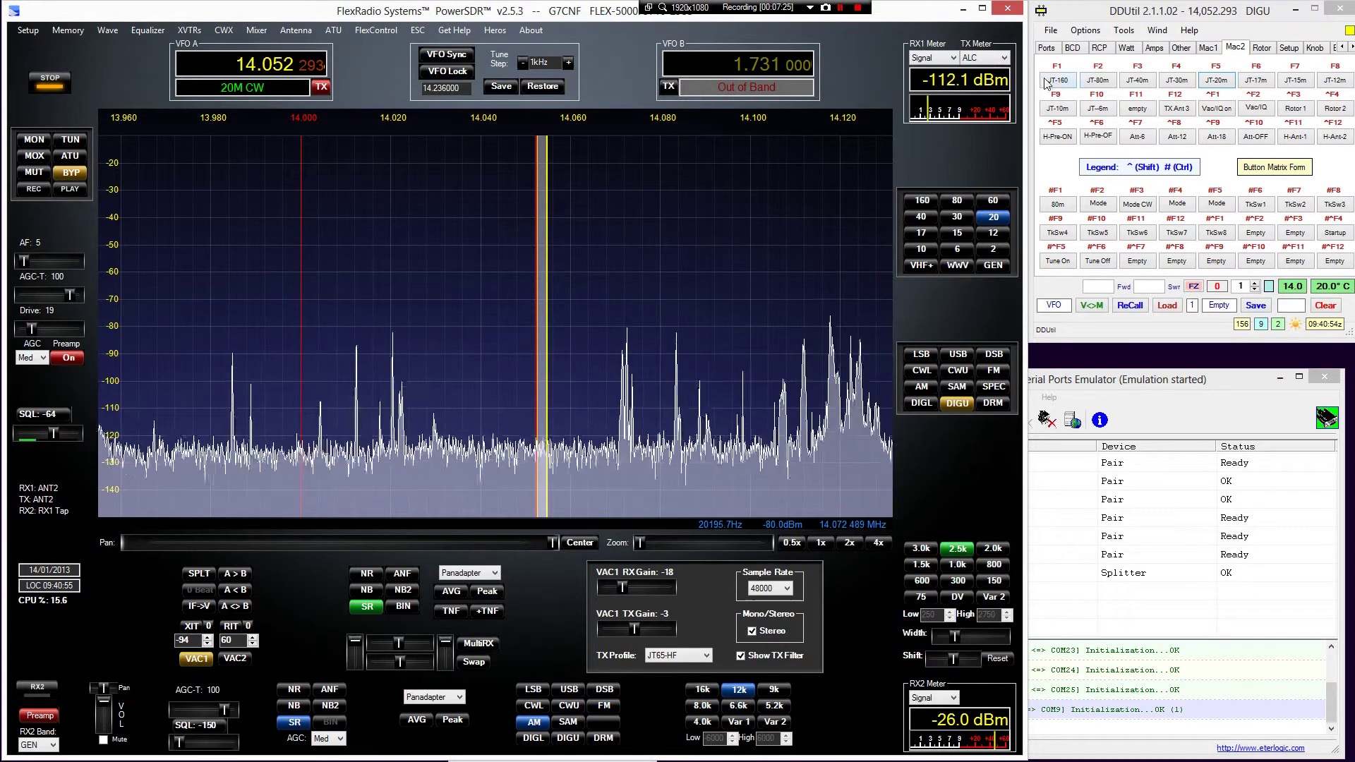
Show DDUtil's ports (radio CAT on COM20, pass-listen on COM9) and bring the VSPE port list forward.
left_click(1046, 48)
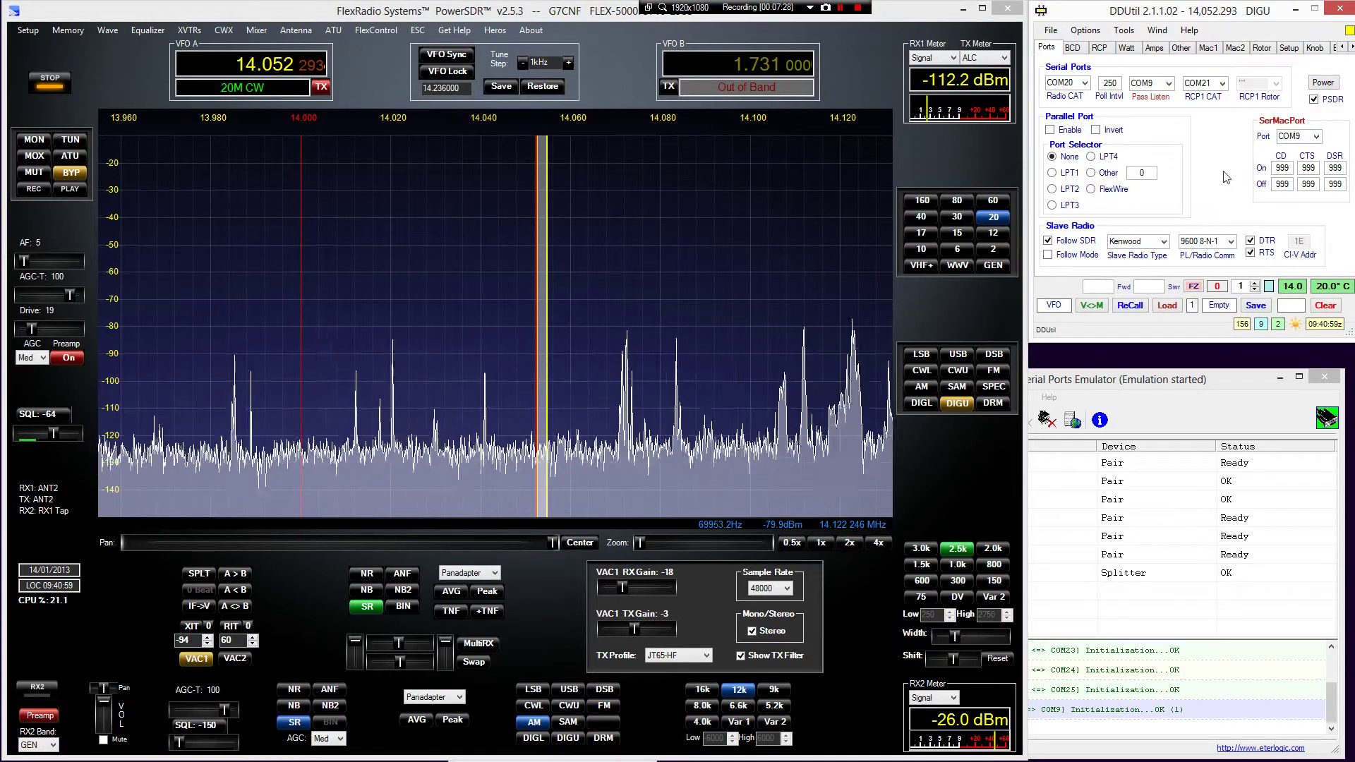
left_click(1191, 385)
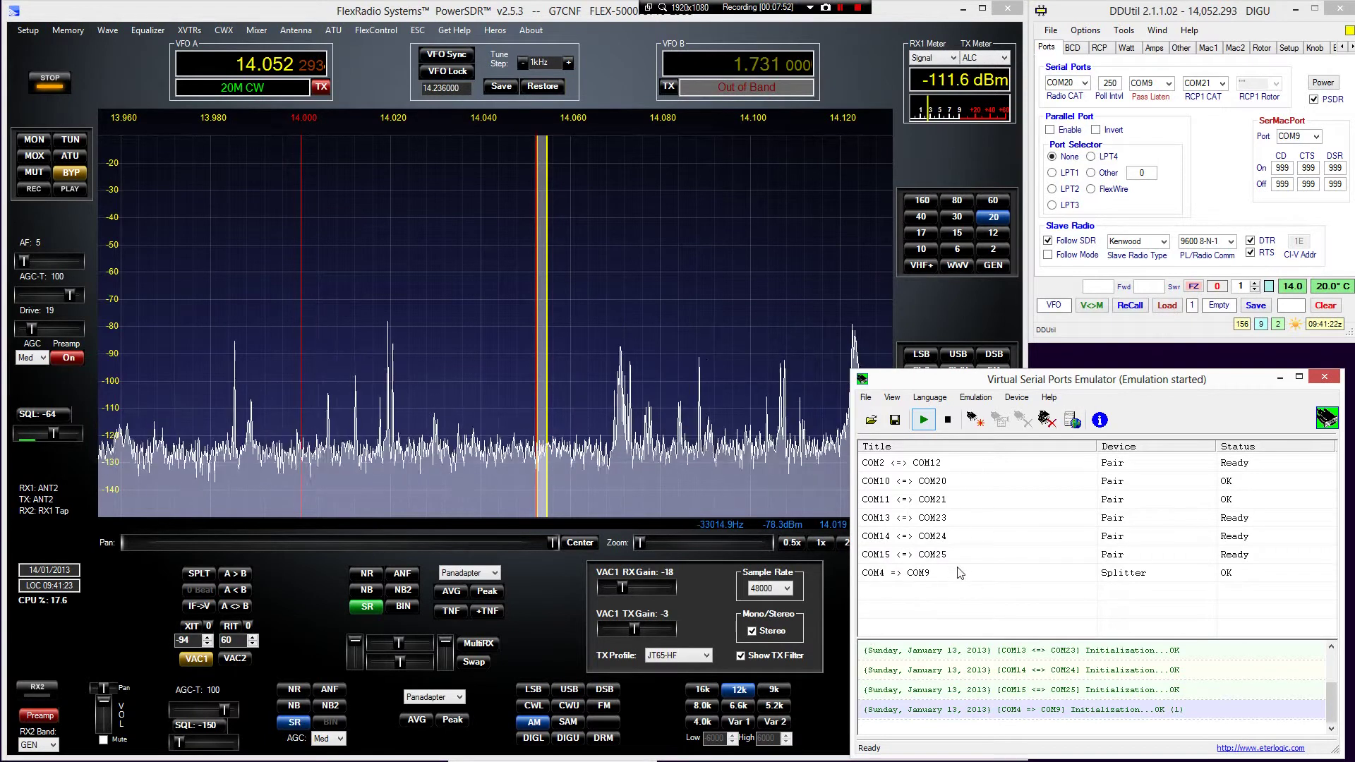
left_click(867, 577)
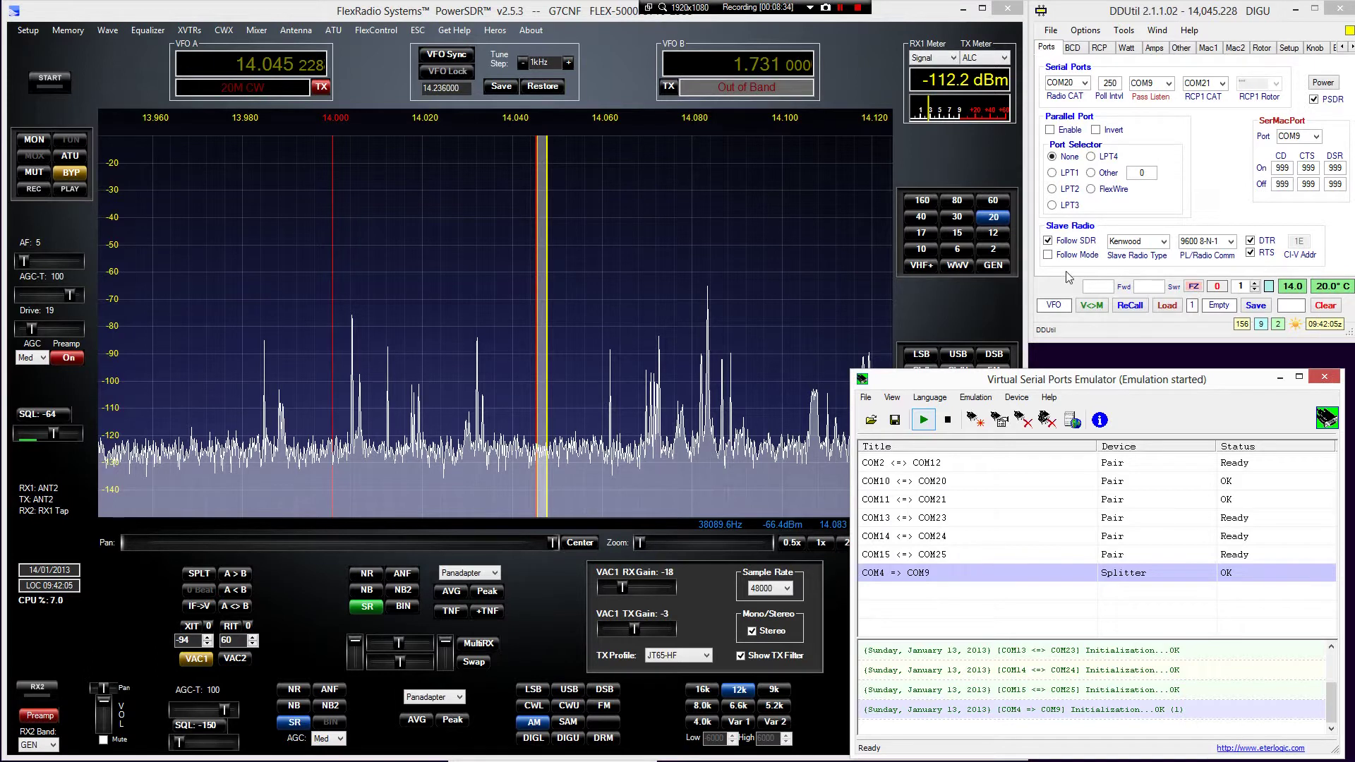
left_click(1139, 83)
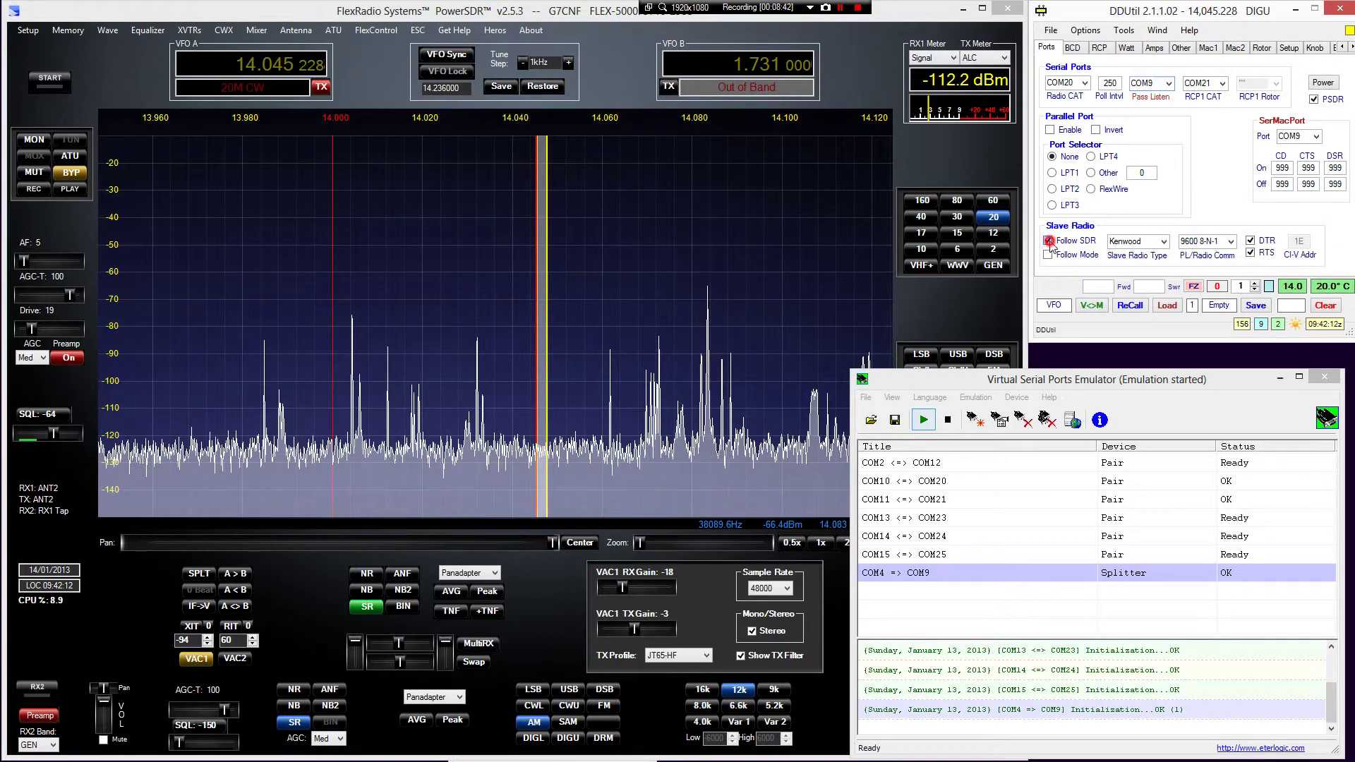
left_click(1047, 241)
left_click(1047, 240)
key("Tab")
left_click(1164, 242)
left_click(1146, 271)
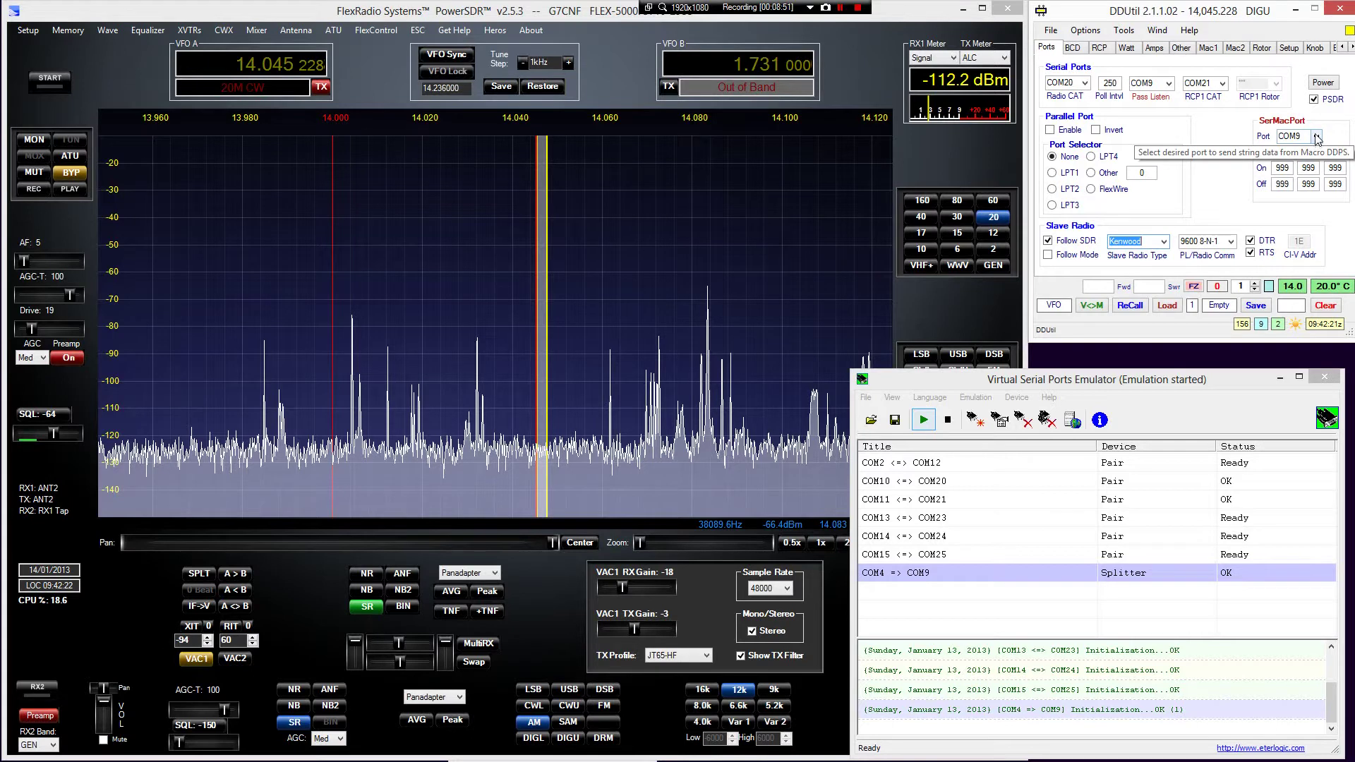
Review the Mac1 macro definitions, then return to the Mac2 F-key macro button grid.
left_click(1206, 49)
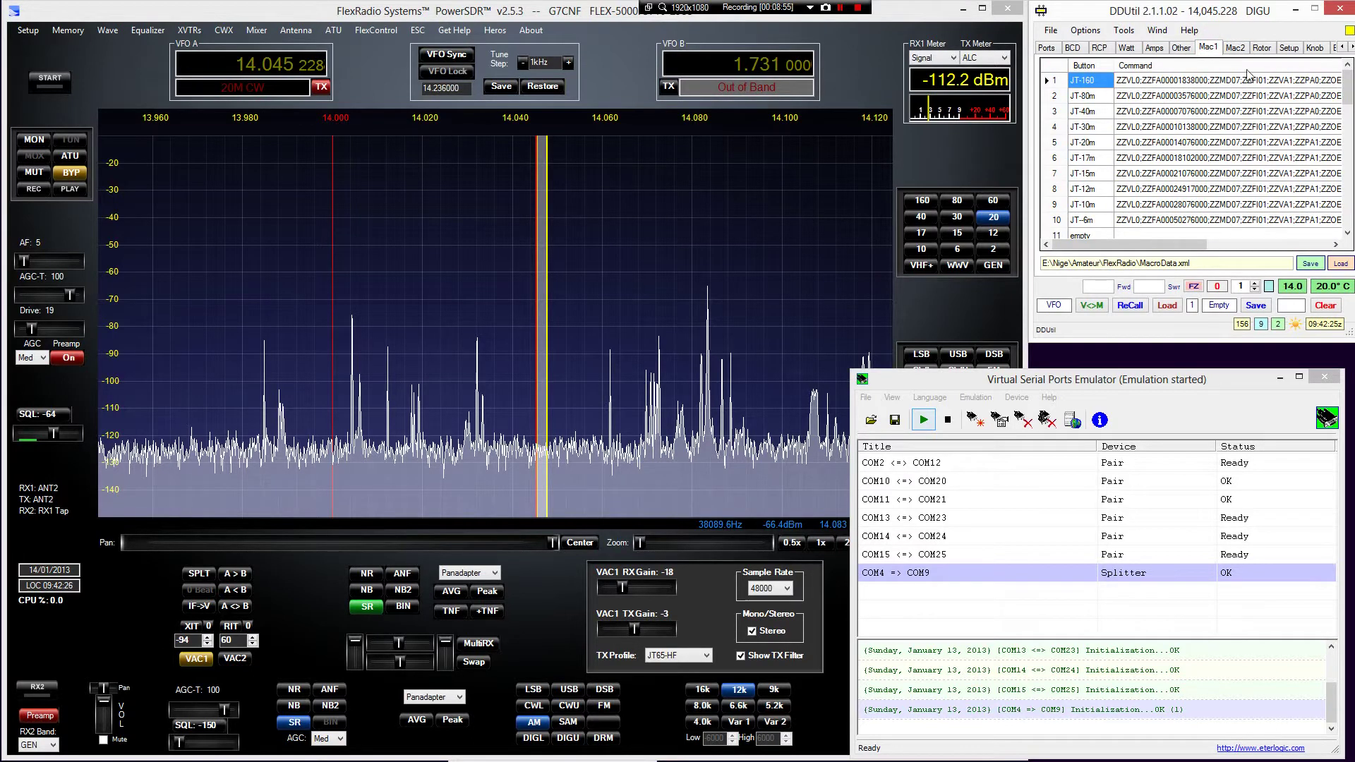
left_click(1234, 49)
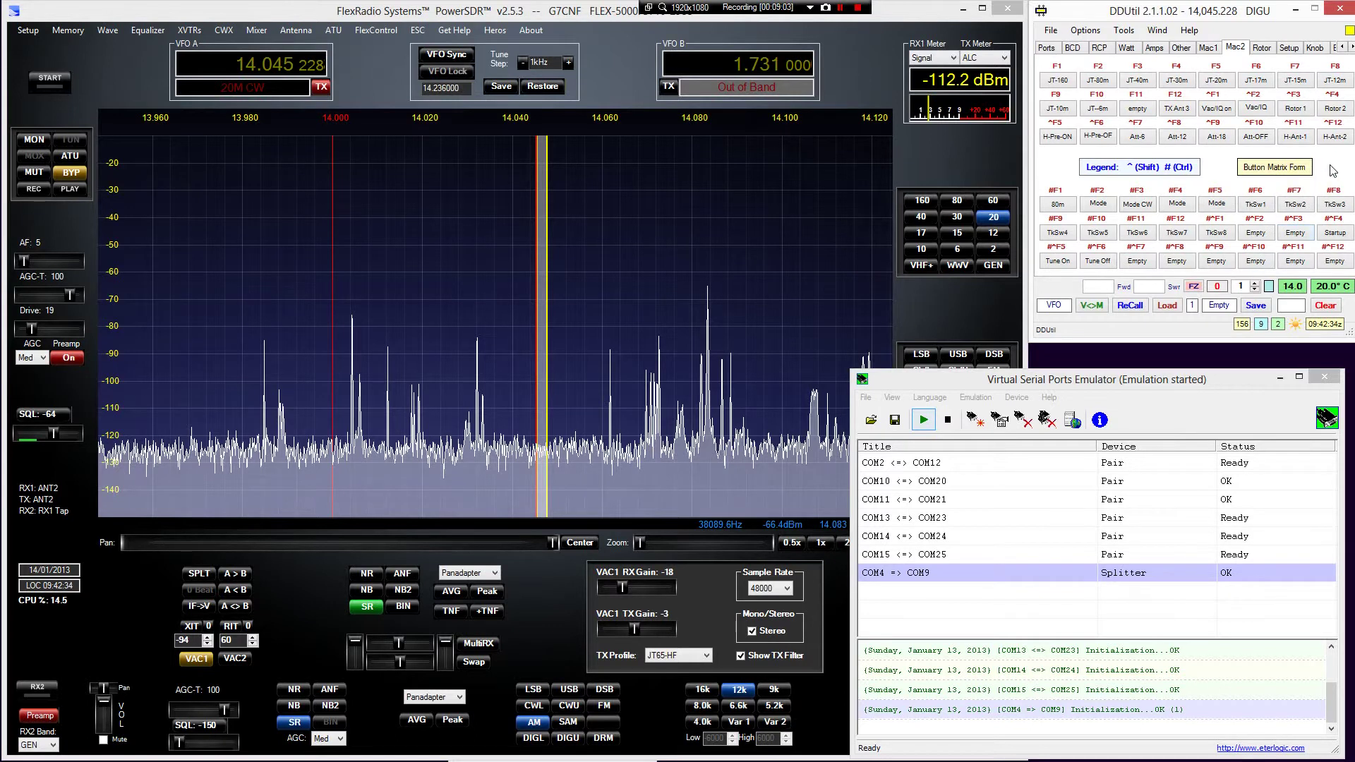
Minimize the VSPE and DDUtil windows, leaving only the PowerSDR console visible.
left_click(1279, 379)
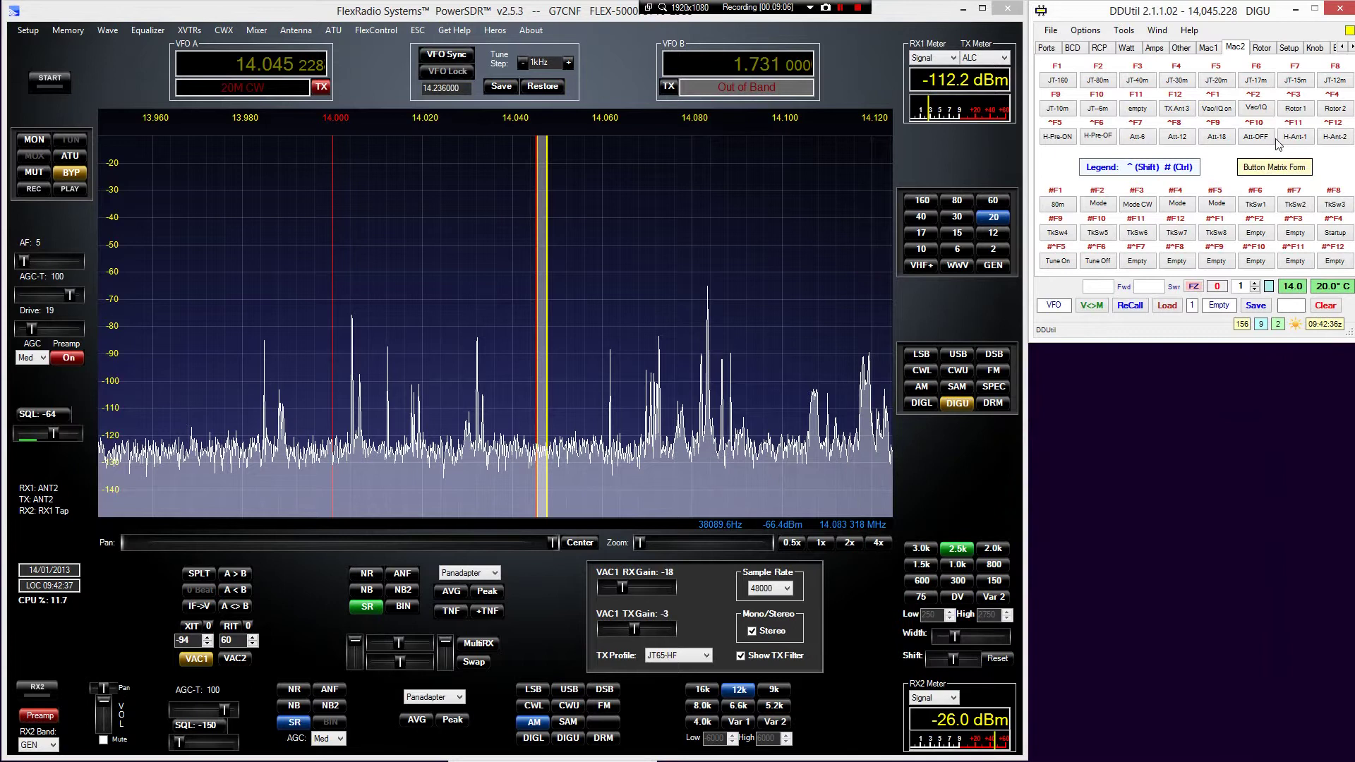
left_click(1296, 10)
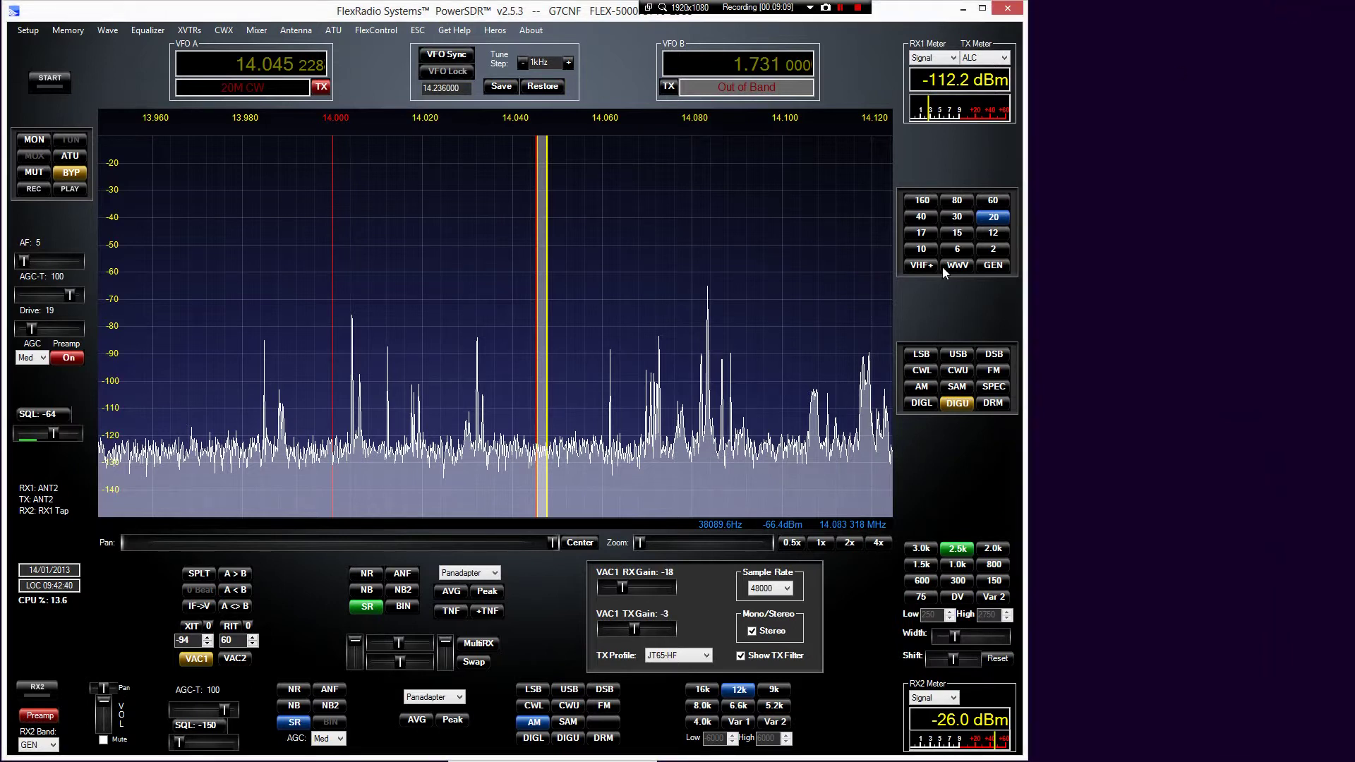